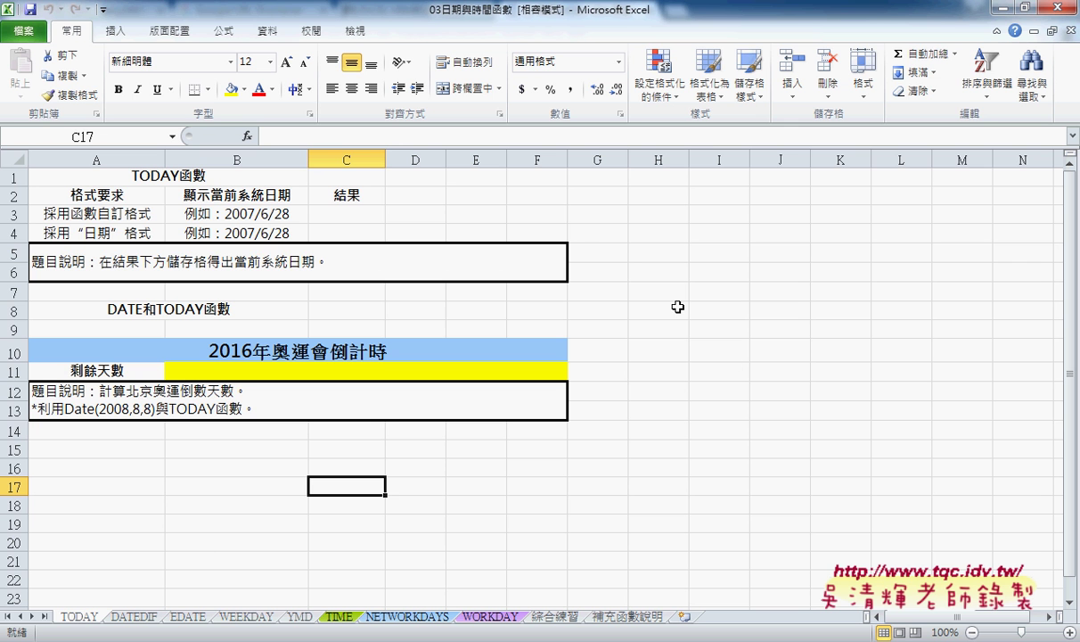
Insert =TODAY() into C3 from the Date & Time functions, showing 2016/3/24
{"action": "left_click", "coordinate": [346, 203]}
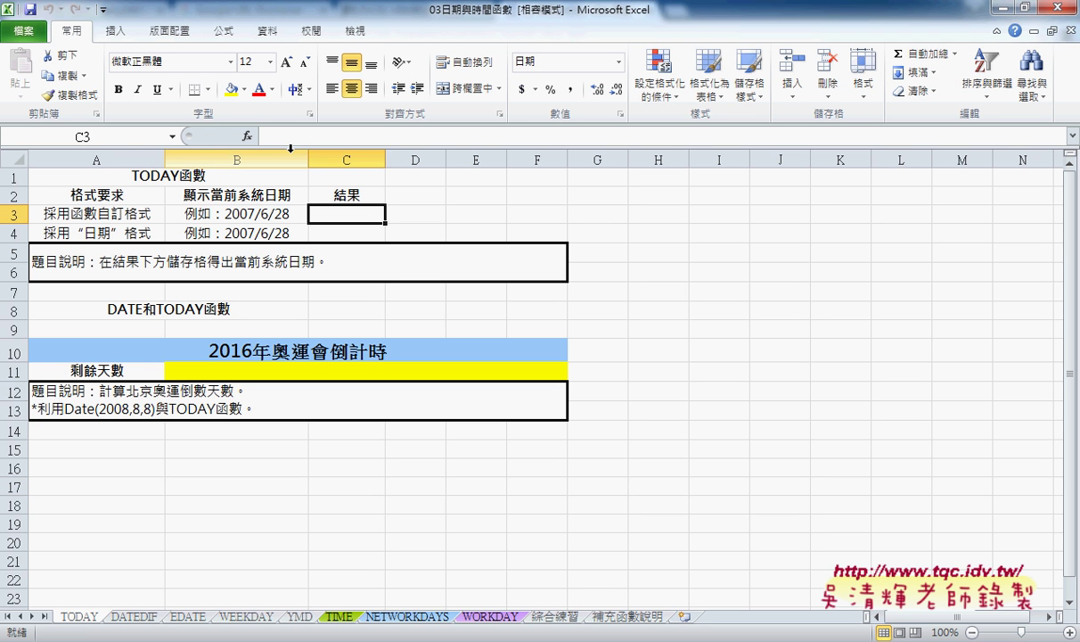
{"action": "left_click", "coordinate": [246, 136]}
{"action": "left_click", "coordinate": [595, 249]}
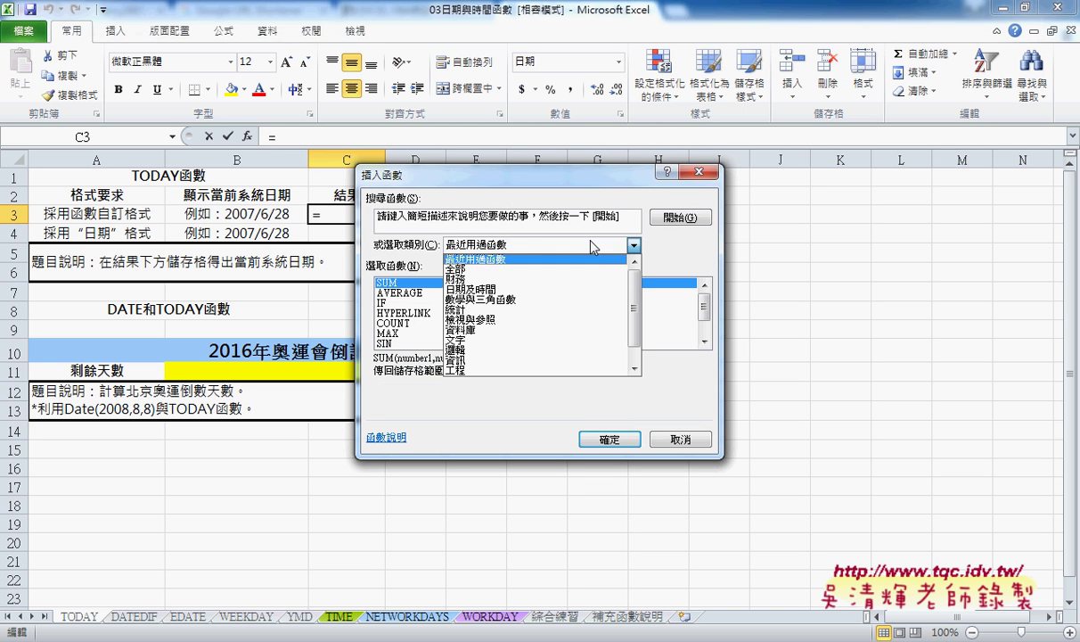
{"action": "left_click", "coordinate": [488, 286]}
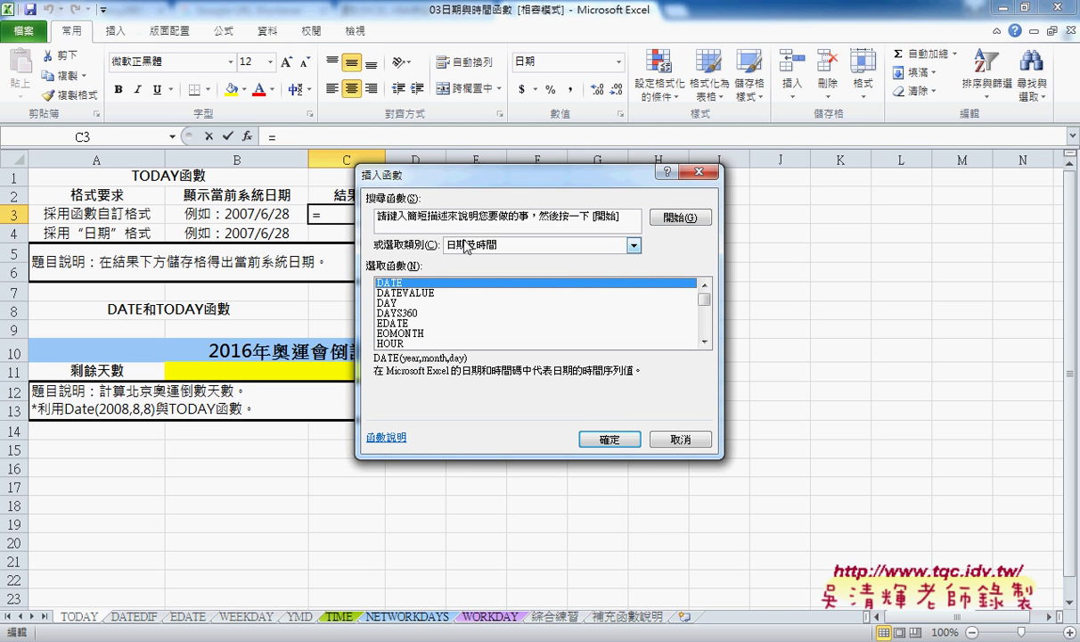
{"action": "left_click_drag", "start_coordinate": [705, 300], "coordinate": [706, 332]}
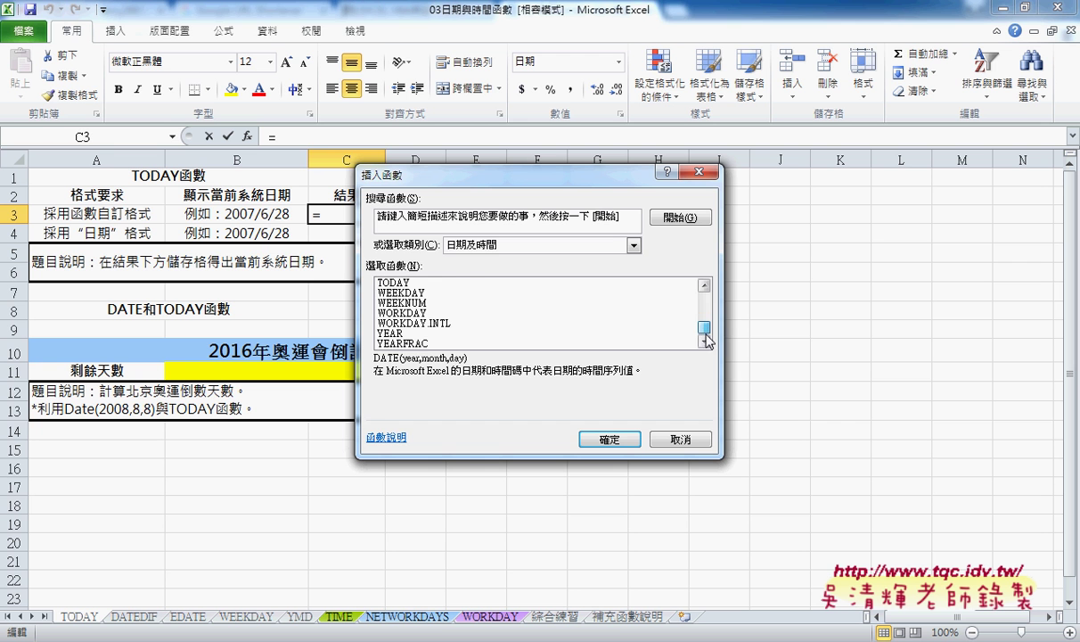
{"action": "left_click", "coordinate": [435, 282]}
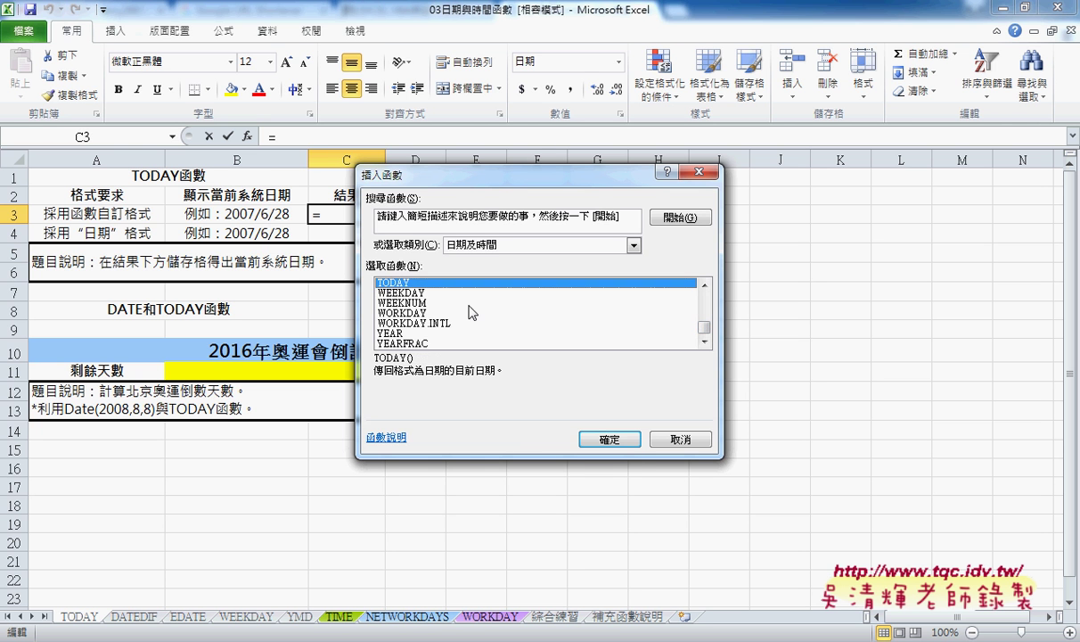
{"action": "left_click", "coordinate": [609, 439]}
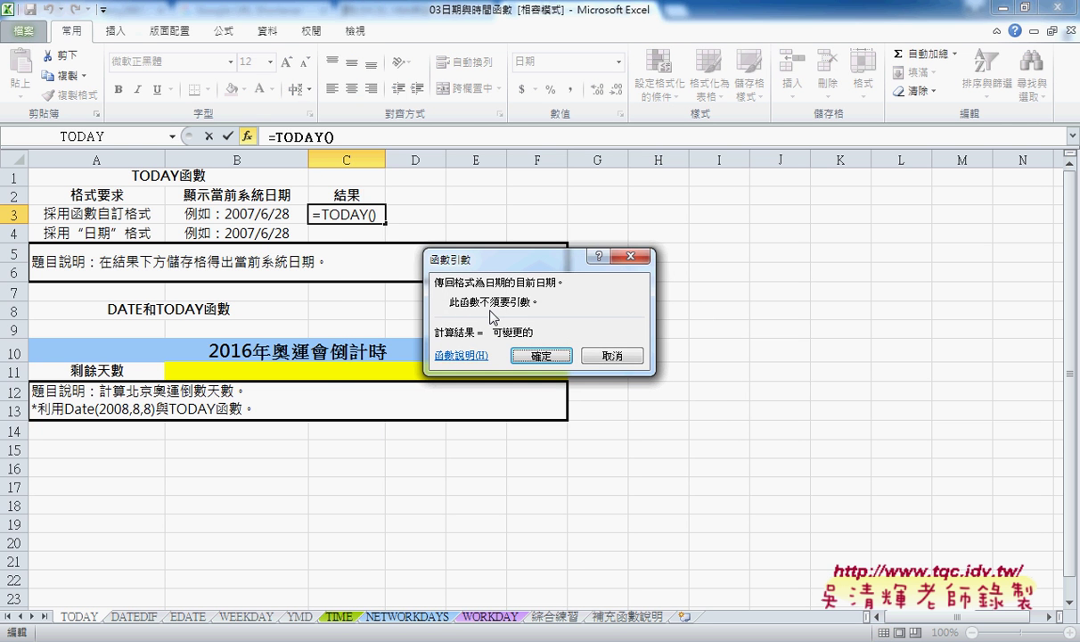
{"action": "left_click", "coordinate": [546, 356]}
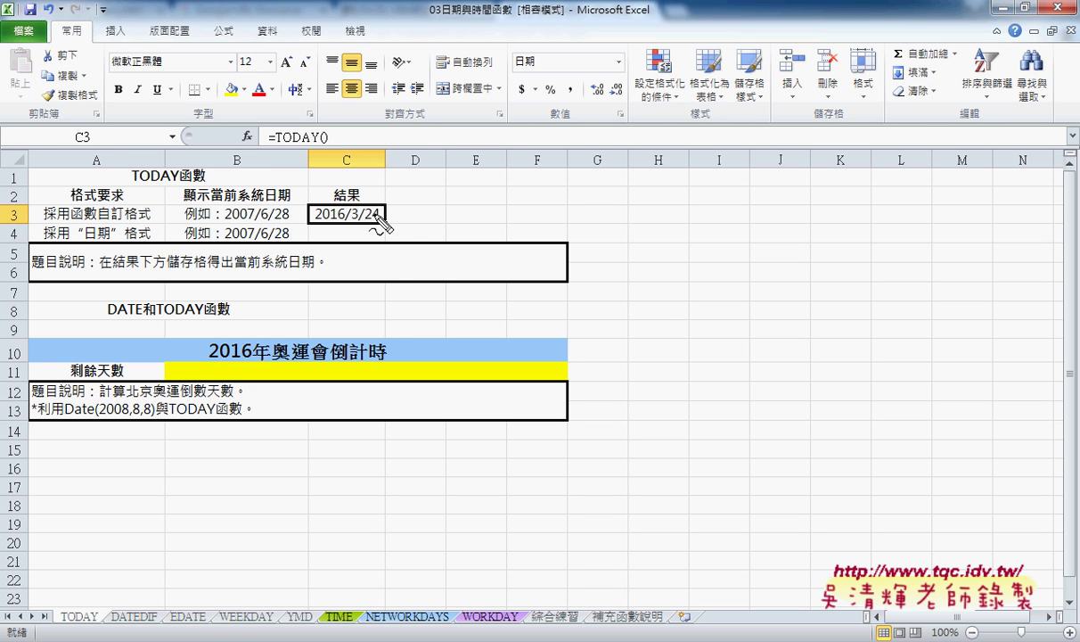
{"action": "mouse_move", "coordinate": [379, 225]}
{"action": "left_mouse_down"}
{"action": "mouse_move", "coordinate": [402, 200]}
{"action": "mouse_move", "coordinate": [398, 233]}
{"action": "left_mouse_up"}
{"action": "mouse_move", "coordinate": [477, 194]}
{"action": "left_mouse_down"}
{"action": "mouse_move", "coordinate": [416, 198]}
{"action": "mouse_move", "coordinate": [432, 212]}
{"action": "left_mouse_up"}
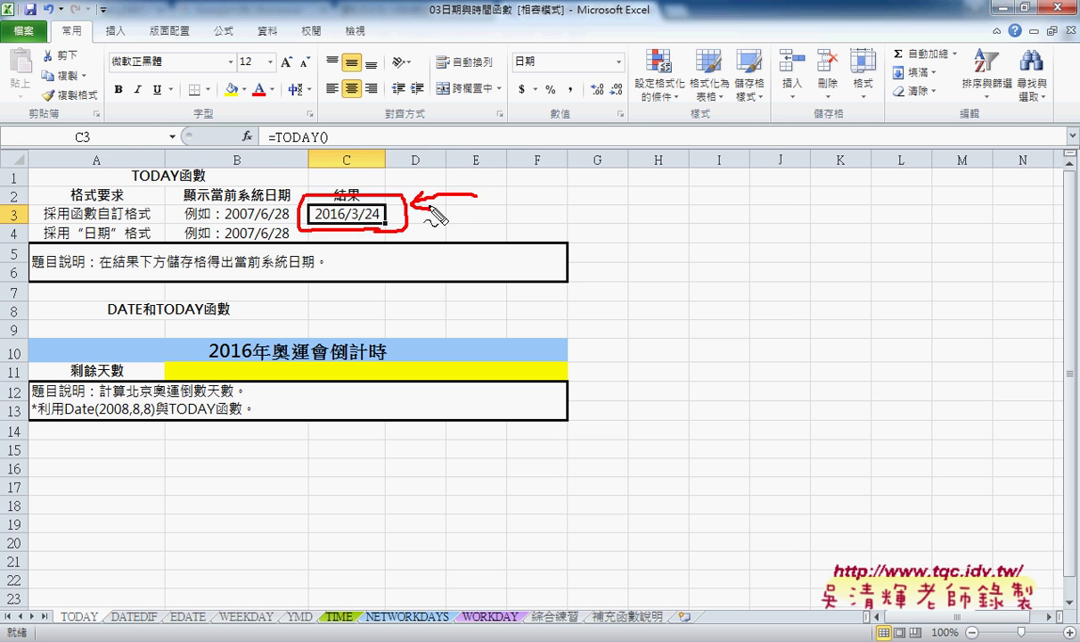
{"action": "key", "text": "Escape"}
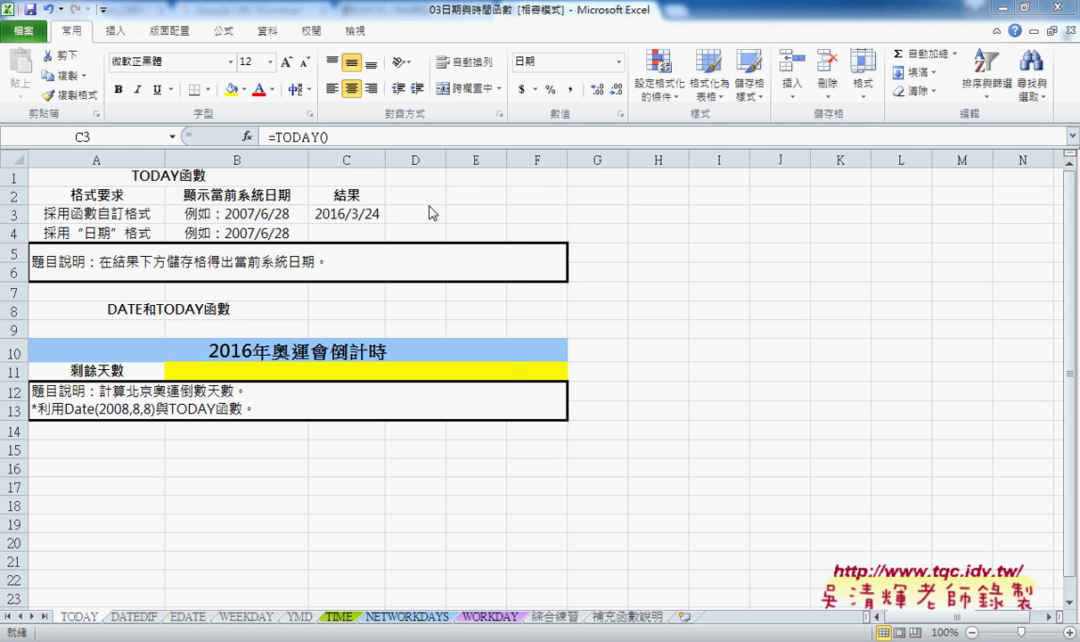
Open C3's Format Cells settings, highlight the Date type *2001/3/14, then select General
{"action": "right_click", "coordinate": [369, 217]}
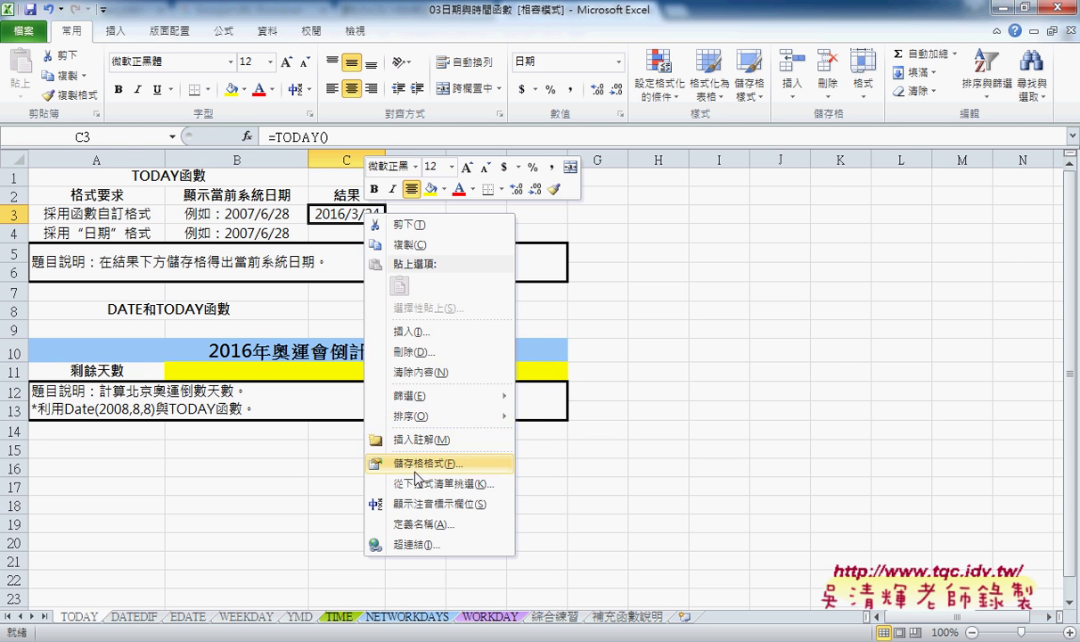
{"action": "key", "text": "Escape"}
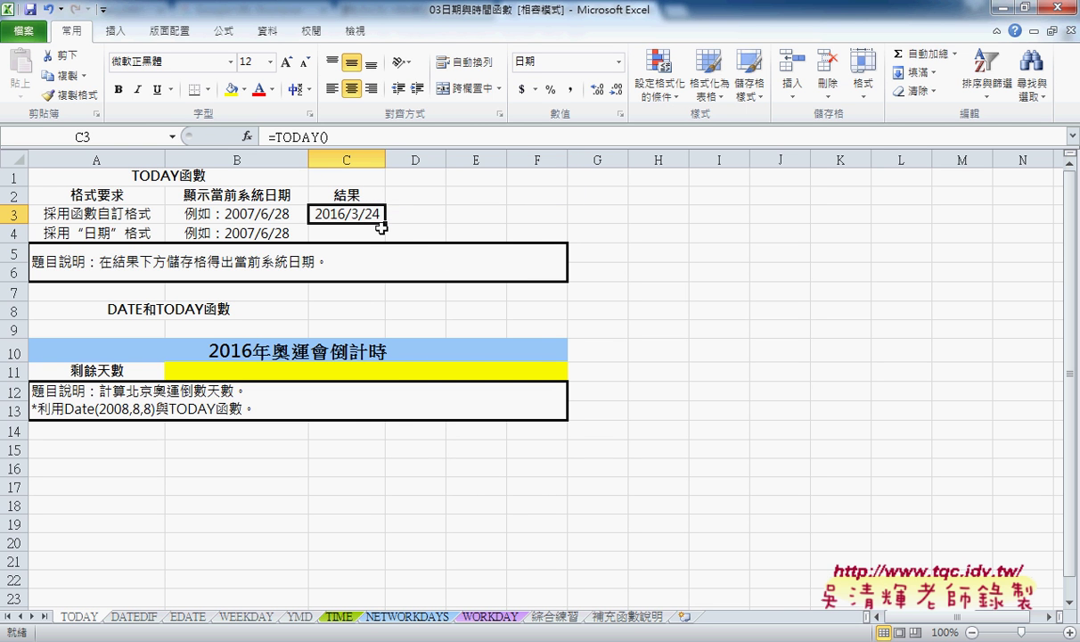
{"action": "key", "text": "ctrl+1"}
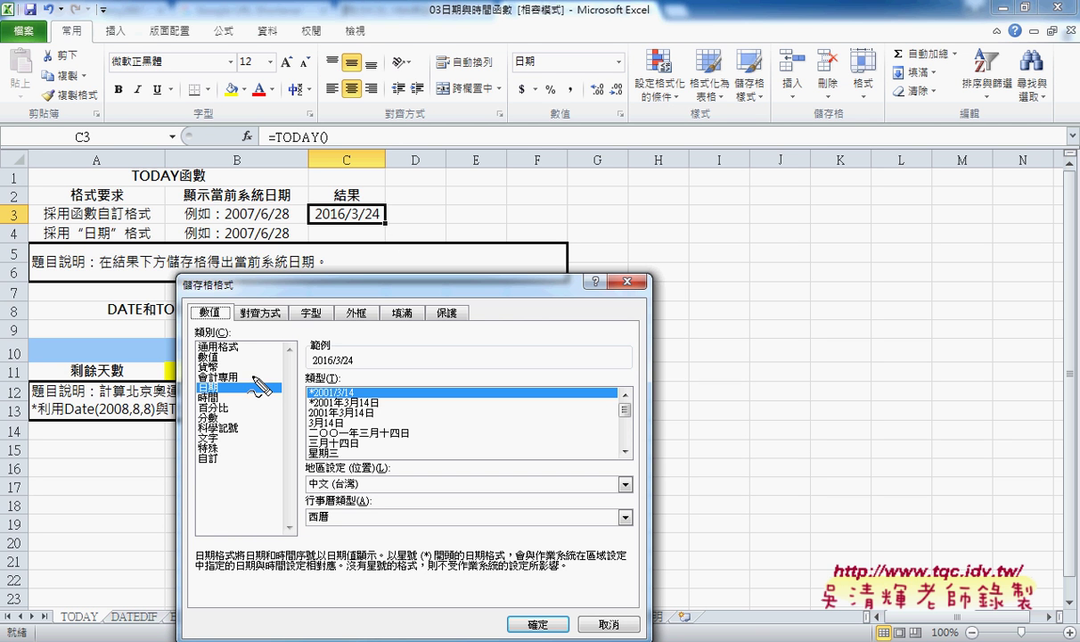
{"action": "left_click_drag", "start_coordinate": [230, 381], "coordinate": [228, 381]}
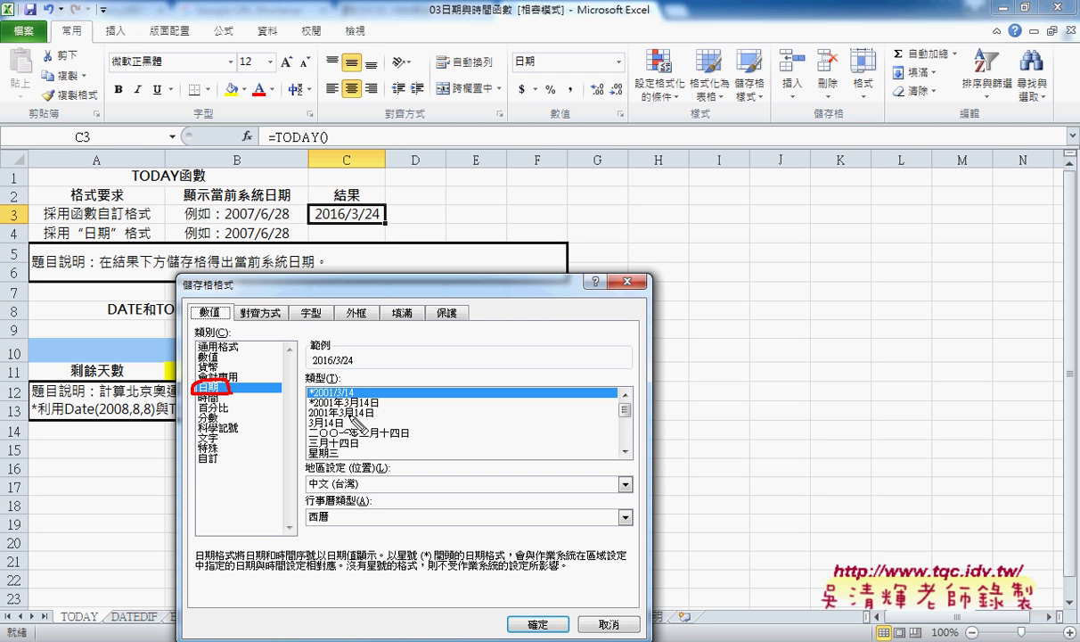
{"action": "left_click_drag", "start_coordinate": [355, 389], "coordinate": [360, 398]}
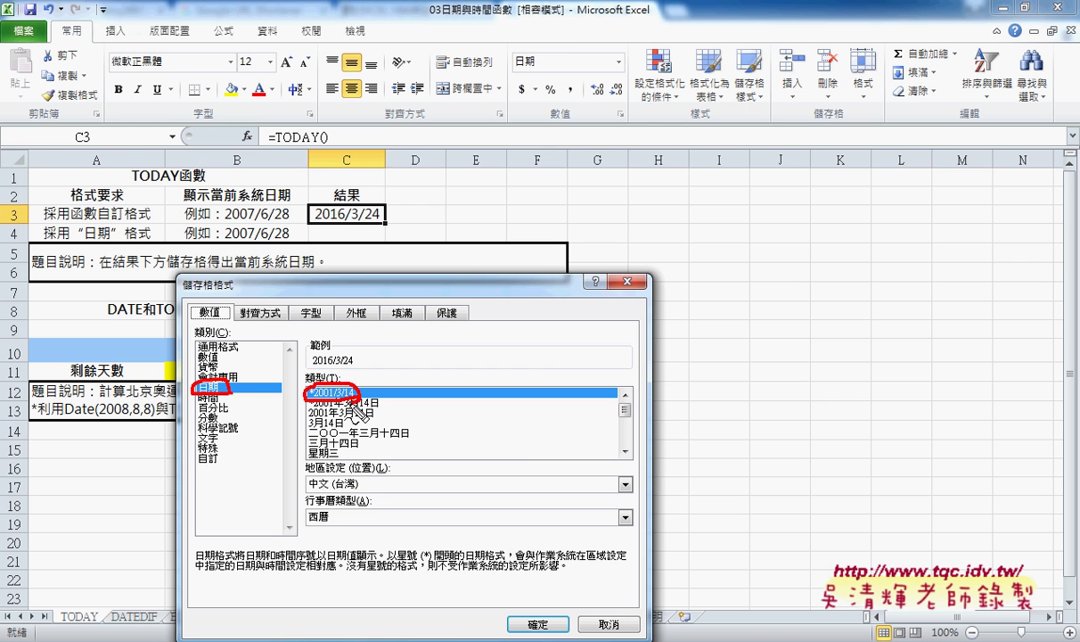
{"action": "key", "text": "Escape"}
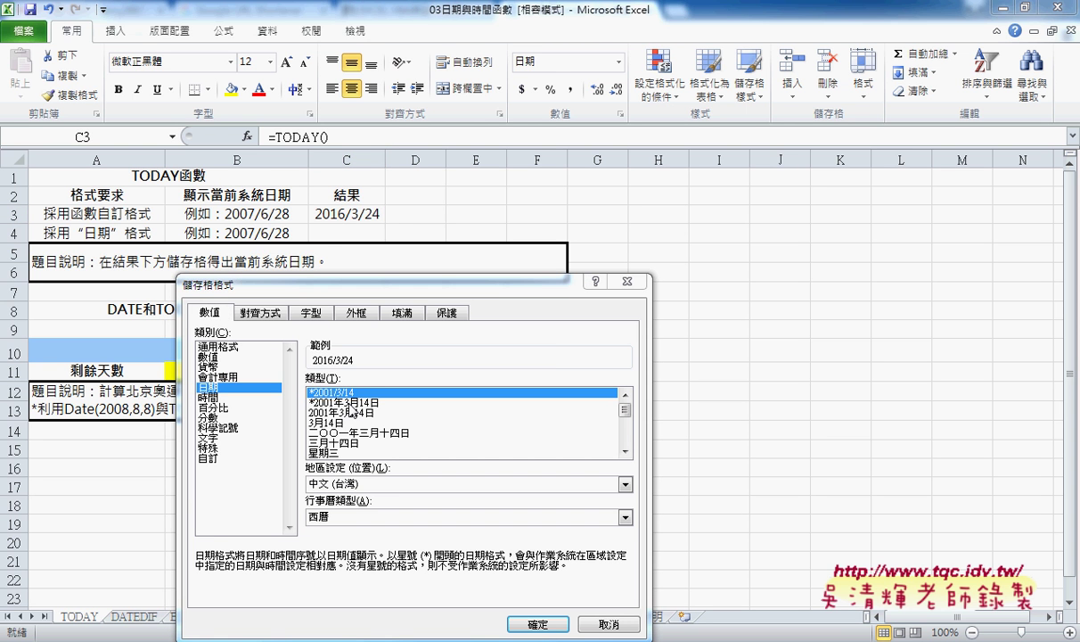
{"action": "left_click", "coordinate": [227, 346]}
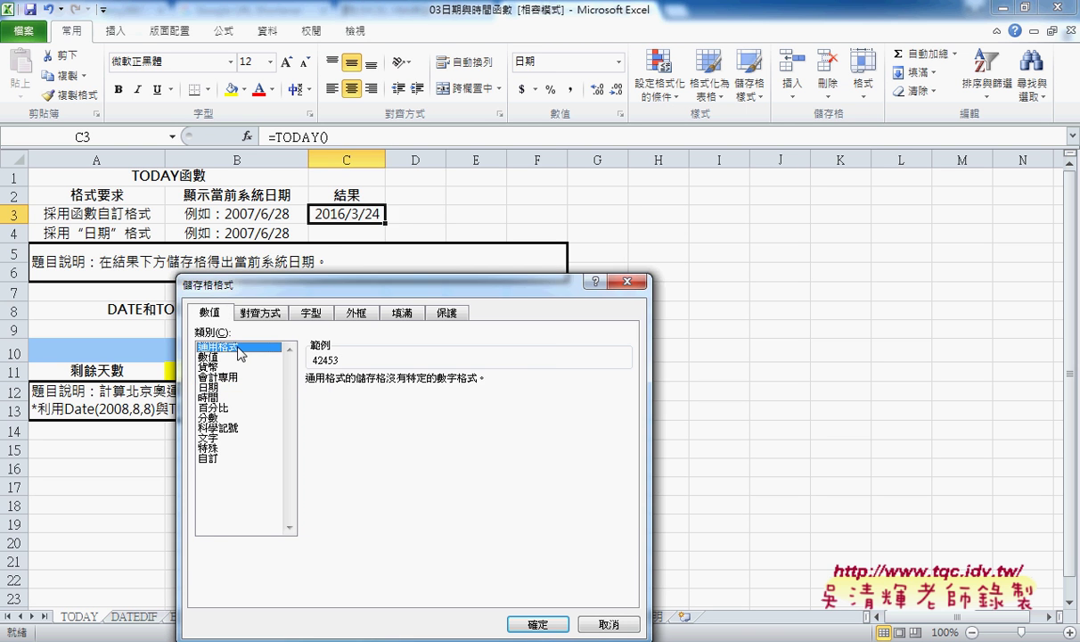
{"action": "left_click_drag", "start_coordinate": [381, 283], "coordinate": [619, 150]}
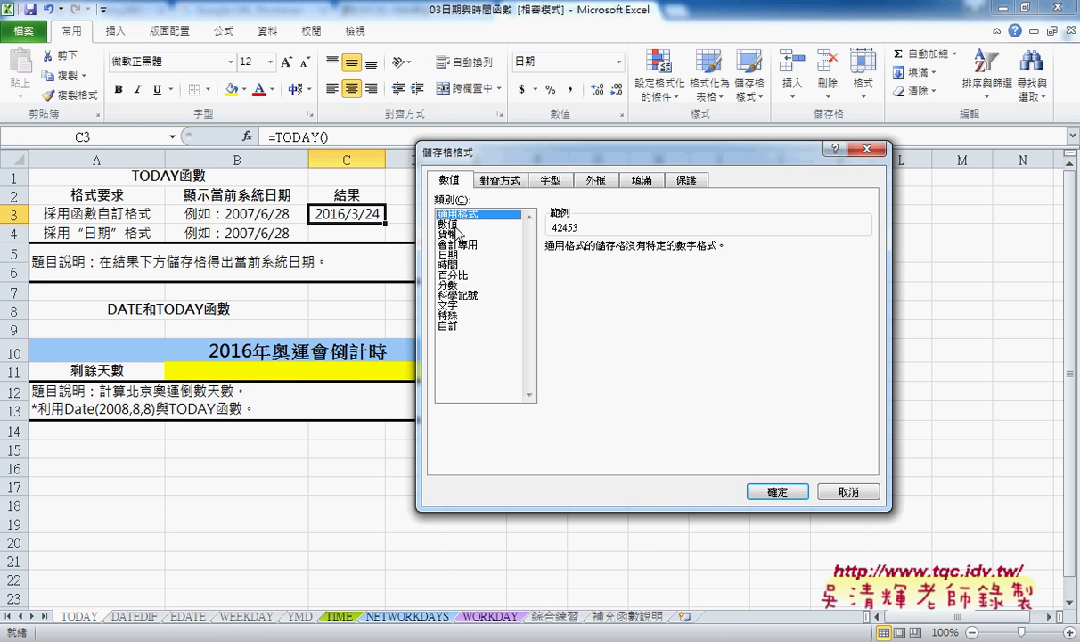
Apply General so C3 shows 42453, annotated as days counted from 1900/1/1
{"action": "left_click", "coordinate": [795, 495]}
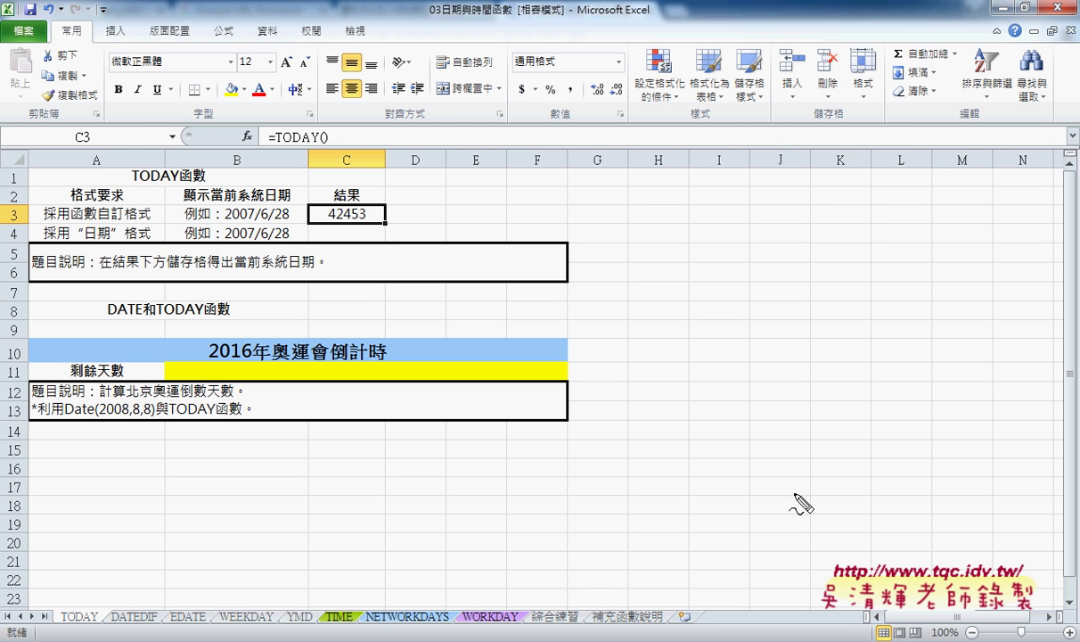
{"action": "mouse_move", "coordinate": [368, 227]}
{"action": "left_mouse_down"}
{"action": "mouse_move", "coordinate": [319, 226]}
{"action": "mouse_move", "coordinate": [350, 228]}
{"action": "left_mouse_up"}
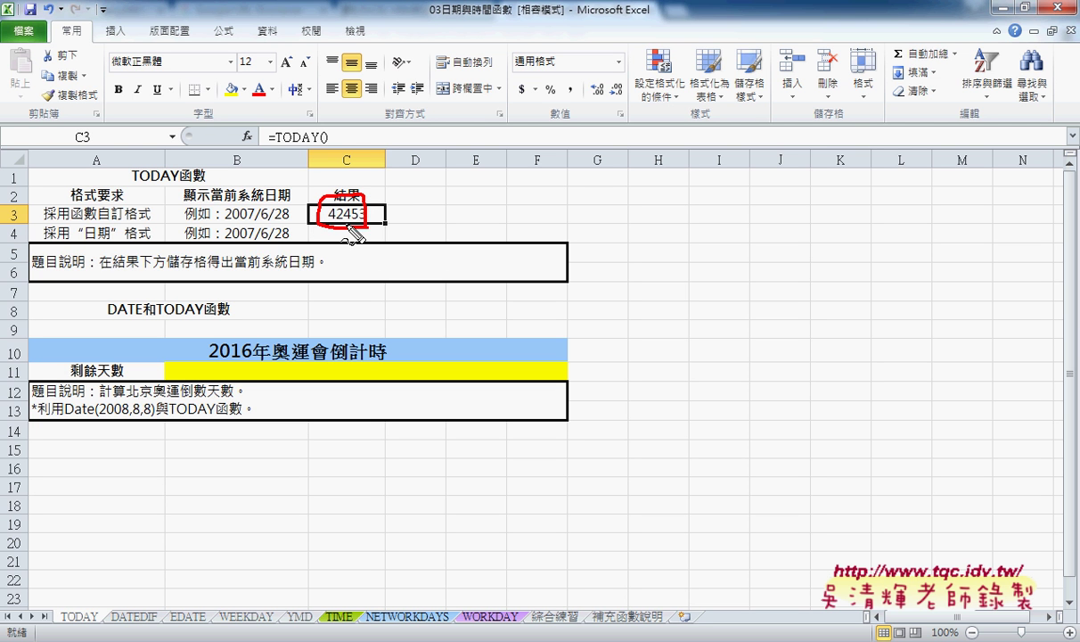
{"action": "mouse_move", "coordinate": [381, 214]}
{"action": "left_mouse_down"}
{"action": "mouse_move", "coordinate": [456, 230]}
{"action": "mouse_move", "coordinate": [489, 211]}
{"action": "mouse_move", "coordinate": [478, 199]}
{"action": "mouse_move", "coordinate": [493, 202]}
{"action": "mouse_move", "coordinate": [505, 229]}
{"action": "mouse_move", "coordinate": [534, 228]}
{"action": "left_mouse_up"}
{"action": "mouse_move", "coordinate": [562, 179]}
{"action": "left_mouse_down"}
{"action": "mouse_move", "coordinate": [546, 230]}
{"action": "mouse_move", "coordinate": [568, 221]}
{"action": "left_mouse_up"}
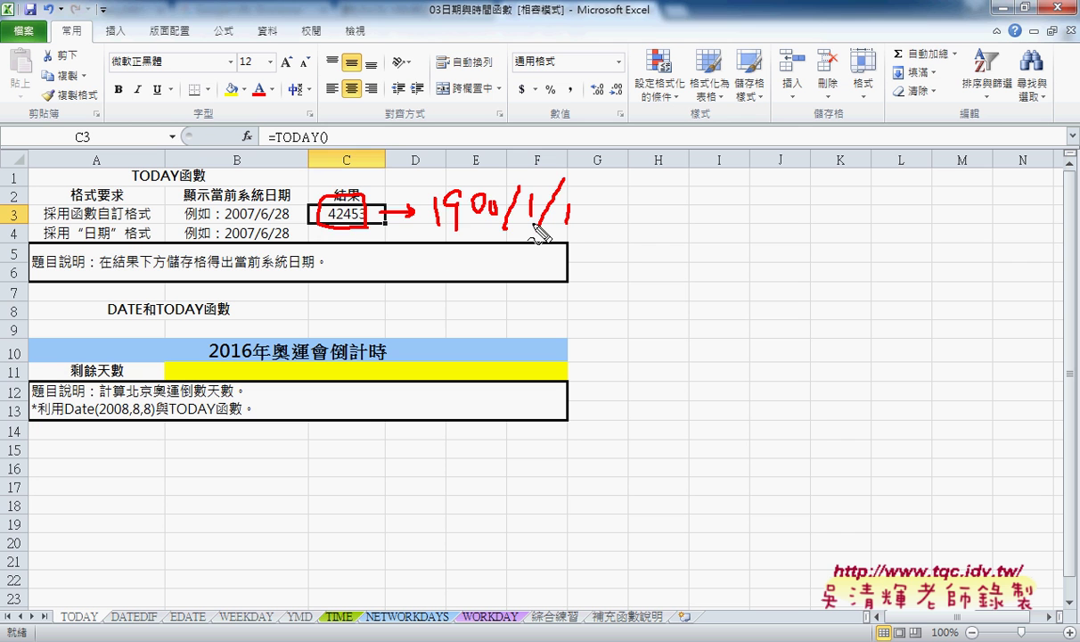
Clear the annotations and widen column C to about 11.75 characters
{"action": "key", "text": "Escape"}
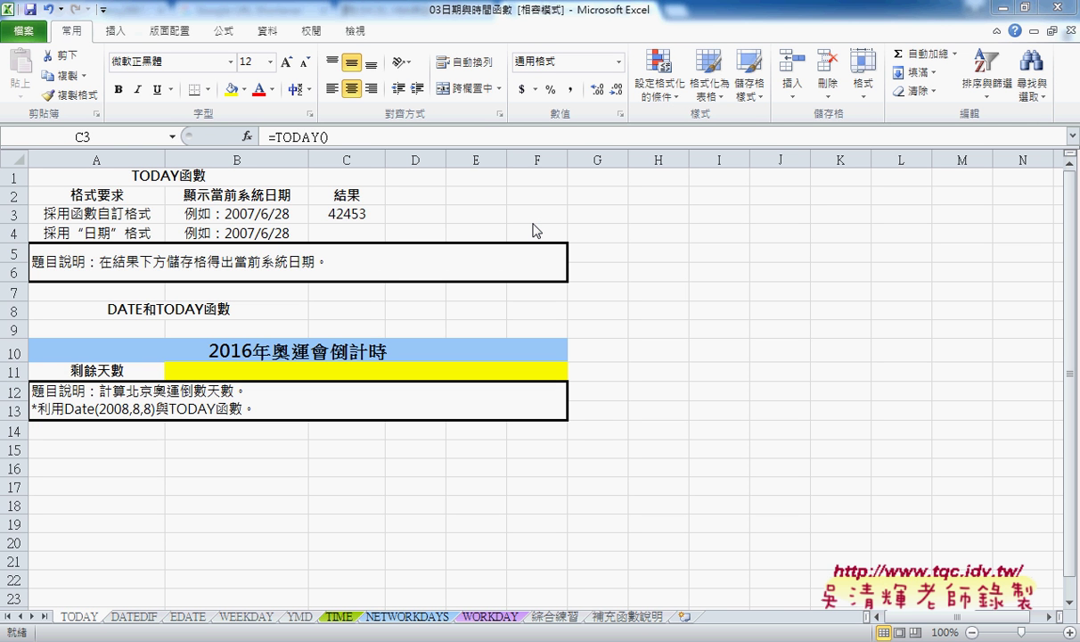
{"action": "left_click", "coordinate": [349, 212]}
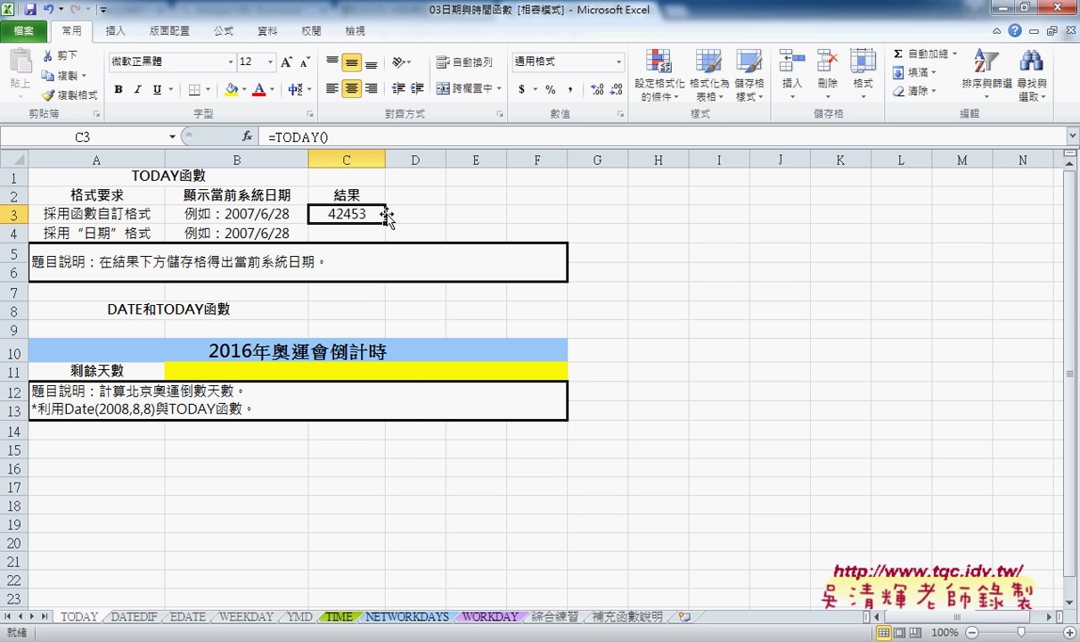
{"action": "left_click_drag", "start_coordinate": [386, 154], "coordinate": [412, 159]}
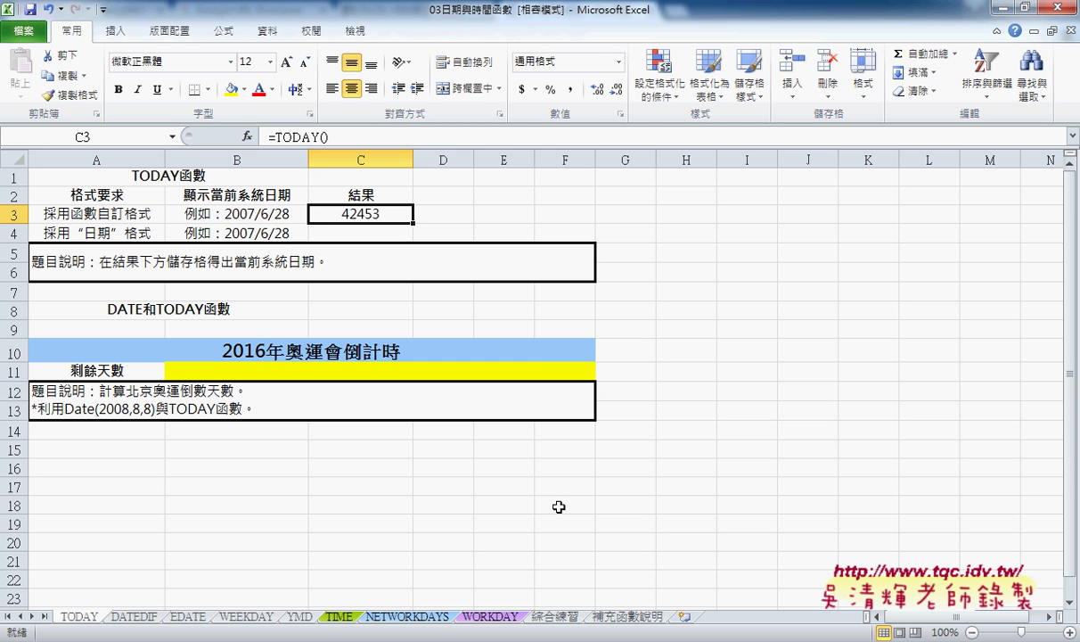
On the 綜合練習 sheet, widen column A and examine A2's date 104.01.01(週四) and its weekday
{"action": "left_click", "coordinate": [560, 618]}
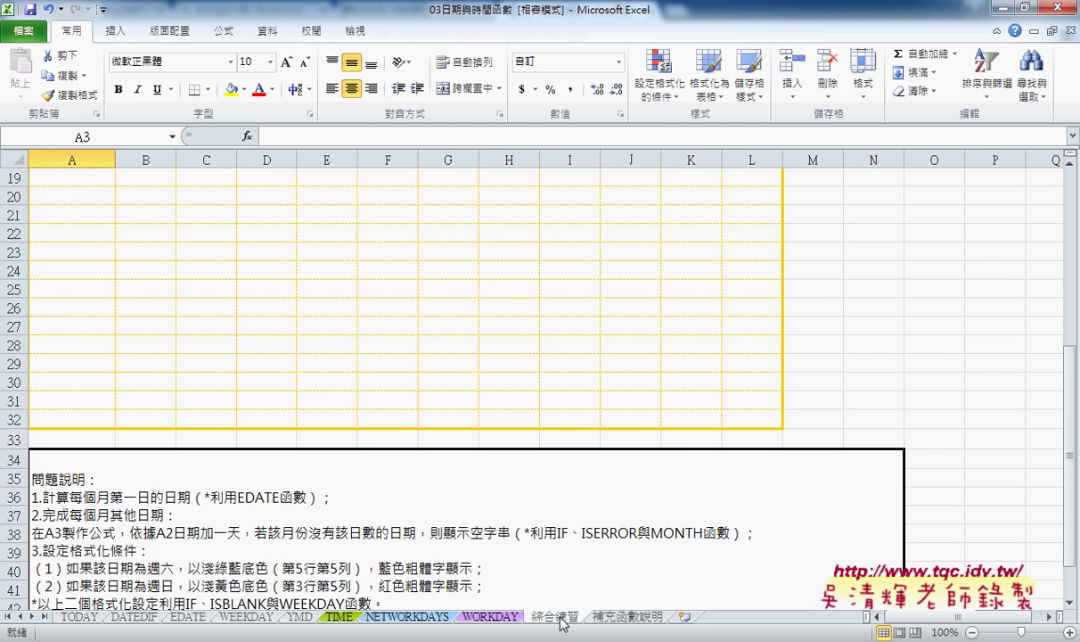
{"action": "scroll", "coordinate": [544, 355], "scroll_direction": "up", "scroll_amount": 6}
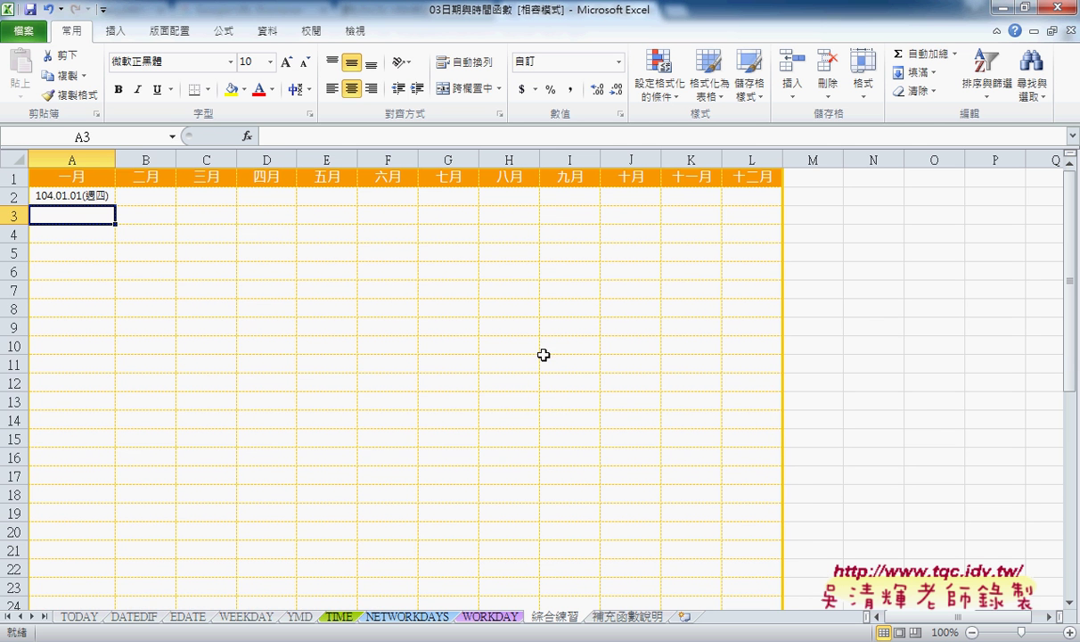
{"action": "left_click_drag", "start_coordinate": [115, 159], "coordinate": [129, 160]}
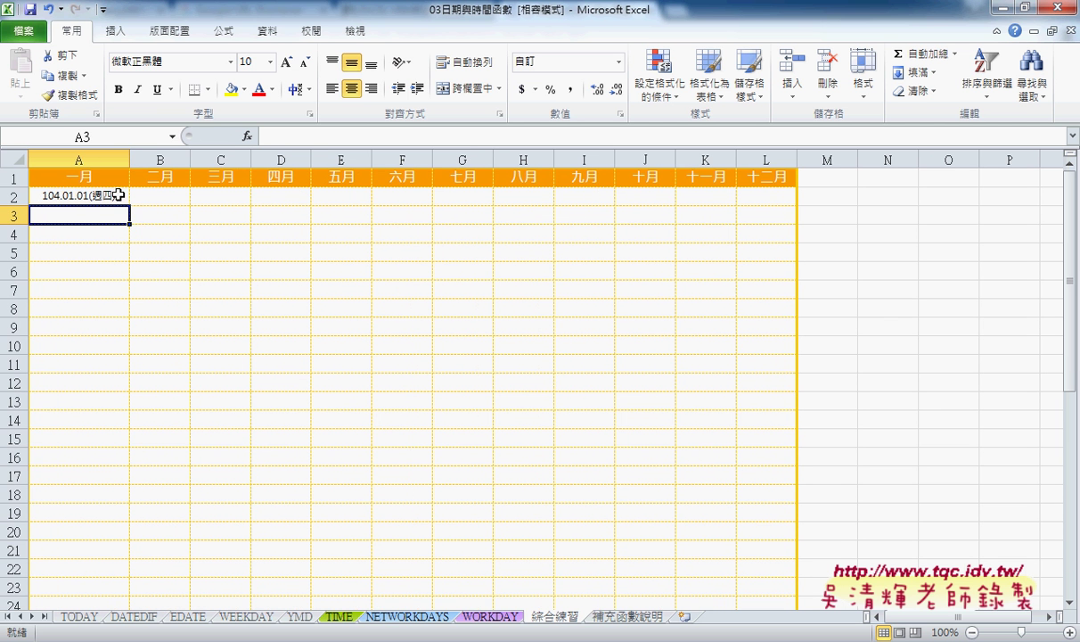
{"action": "left_click", "coordinate": [118, 194]}
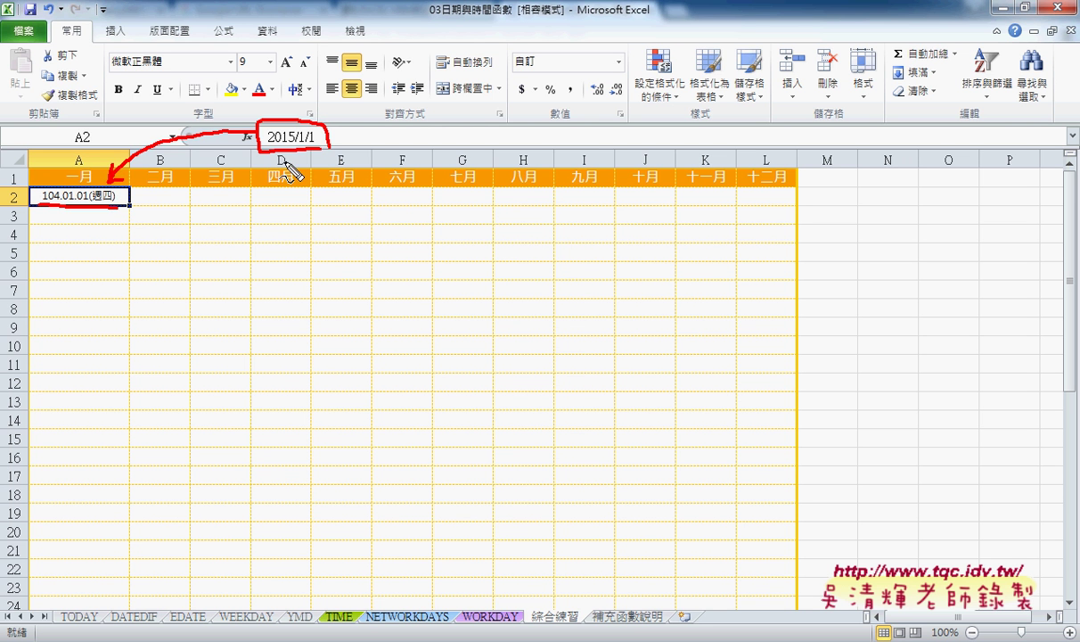
{"action": "left_click_drag", "start_coordinate": [419, 140], "coordinate": [368, 207]}
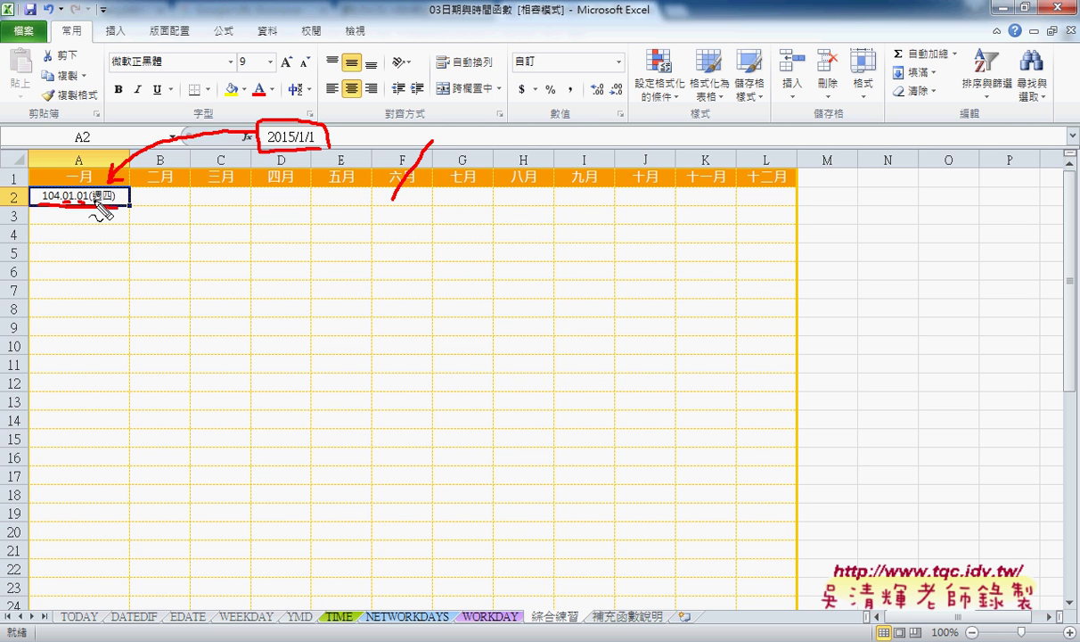
{"action": "left_click_drag", "start_coordinate": [96, 204], "coordinate": [111, 203]}
{"action": "key", "text": "Escape"}
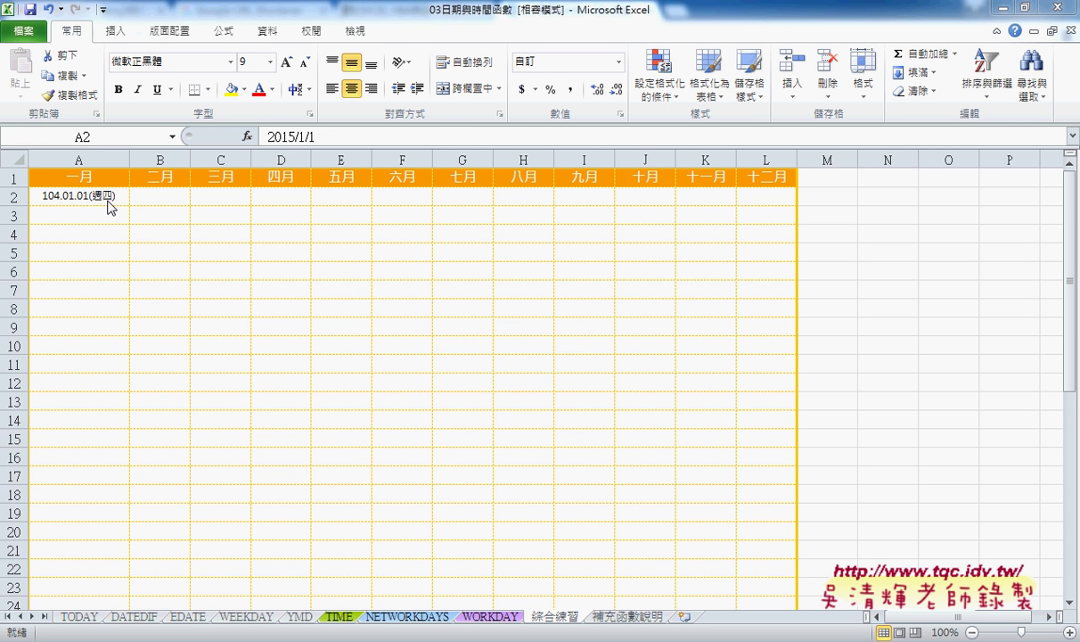
Back on the TODAY sheet, open Format Cells for C3
{"action": "left_click", "coordinate": [75, 617]}
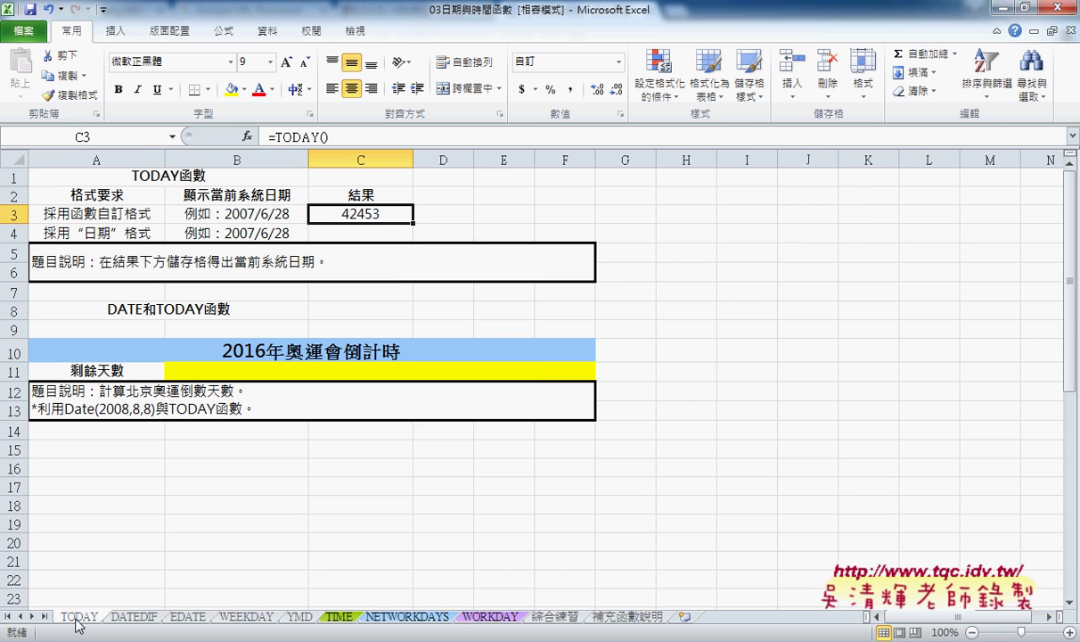
{"action": "right_click", "coordinate": [369, 230]}
{"action": "left_click", "coordinate": [473, 471]}
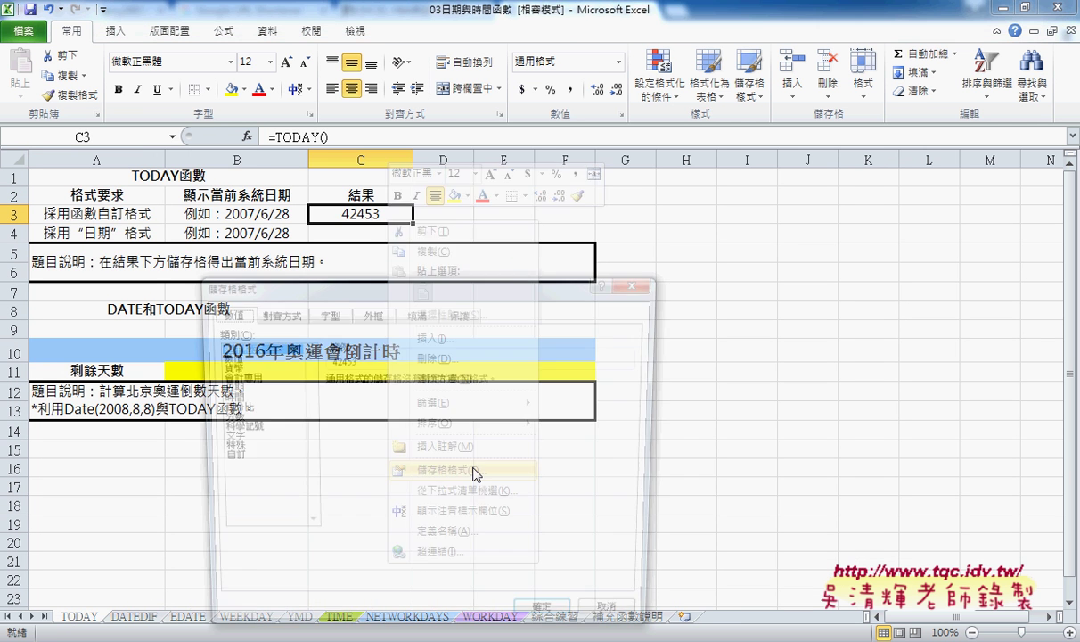
{"action": "left_click_drag", "start_coordinate": [392, 279], "coordinate": [618, 167]}
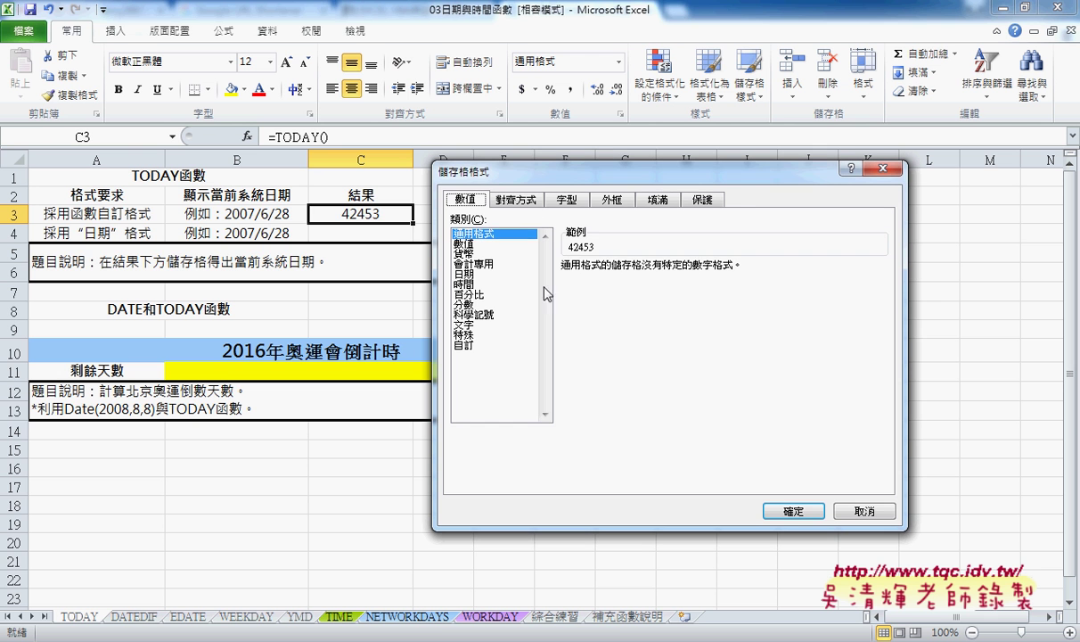
Choose the 中華民國曆 90/3/14 date style as a Custom code [$-404]e/m/d;@
{"action": "left_click", "coordinate": [465, 273]}
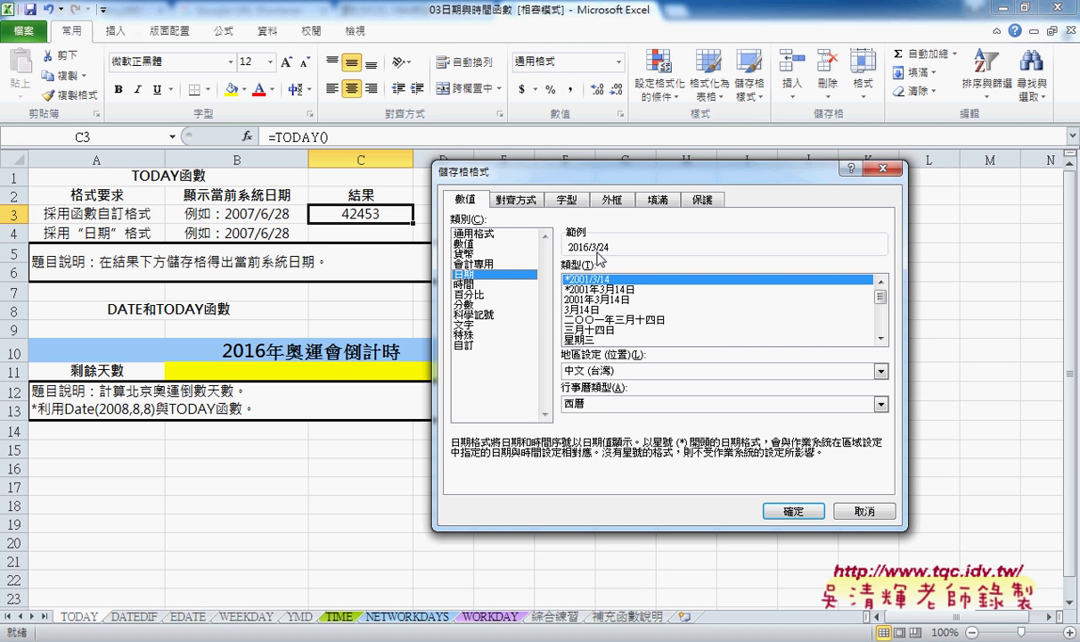
{"action": "left_click", "coordinate": [597, 406]}
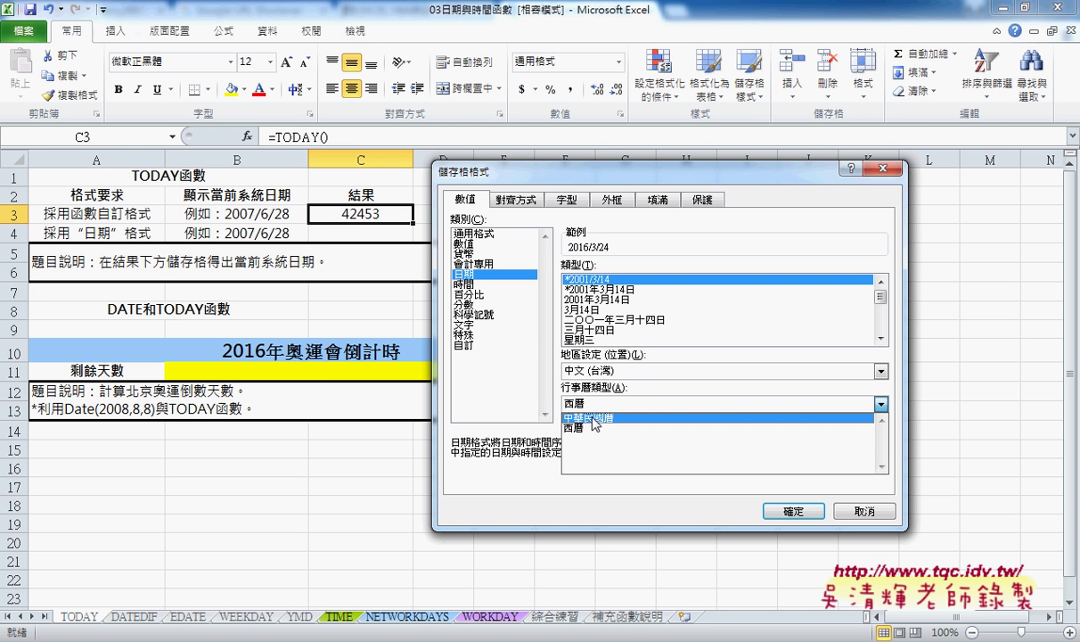
{"action": "left_click", "coordinate": [595, 418]}
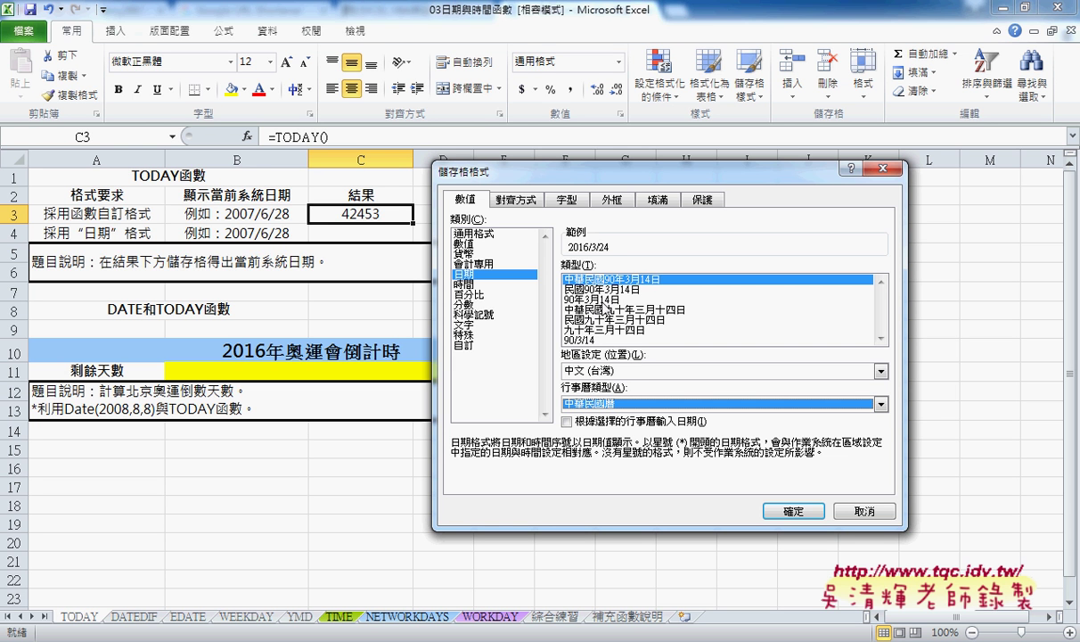
{"action": "left_click", "coordinate": [585, 340]}
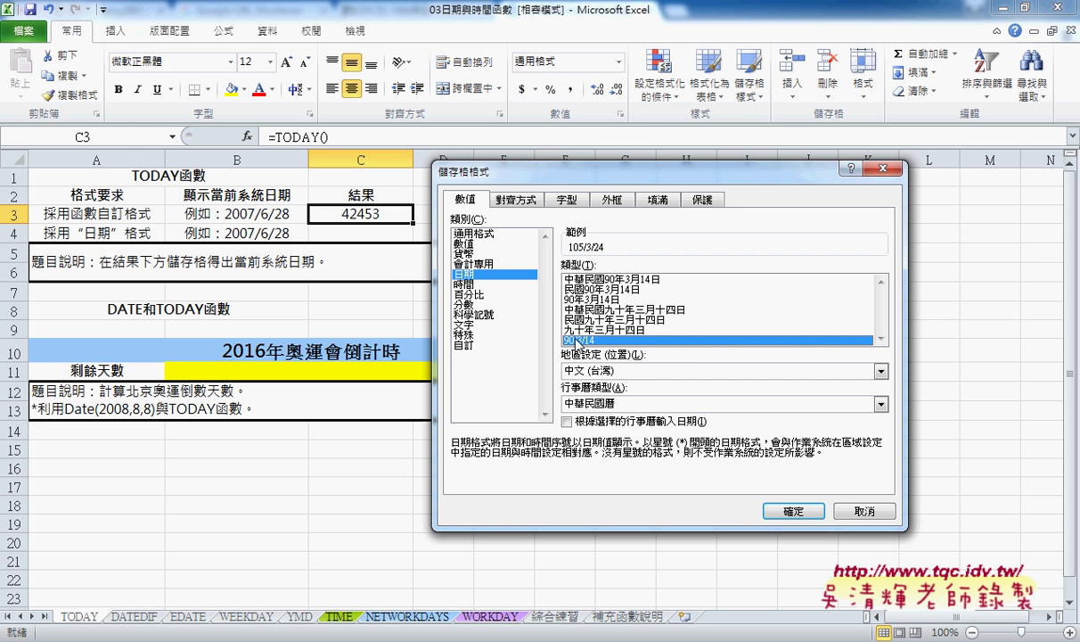
{"action": "left_click", "coordinate": [464, 345]}
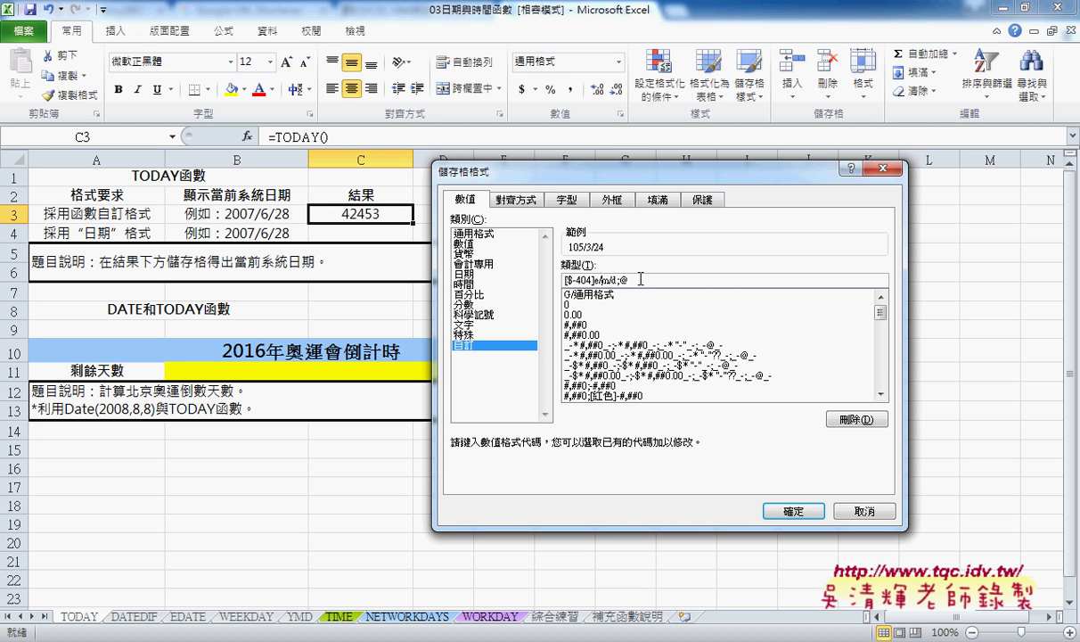
Edit the Type code to the dotted form [$-404]e.mm.dd() with the cursor inside the parentheses
{"action": "key", "text": "BackSpace"}
{"action": "type", "text": "."}
{"action": "key", "text": "BackSpace"}
{"action": "type", "text": ".m"}
{"action": "type", "text": "m."}
{"action": "type", "text": "dd"}
{"action": "type", "text": "()"}
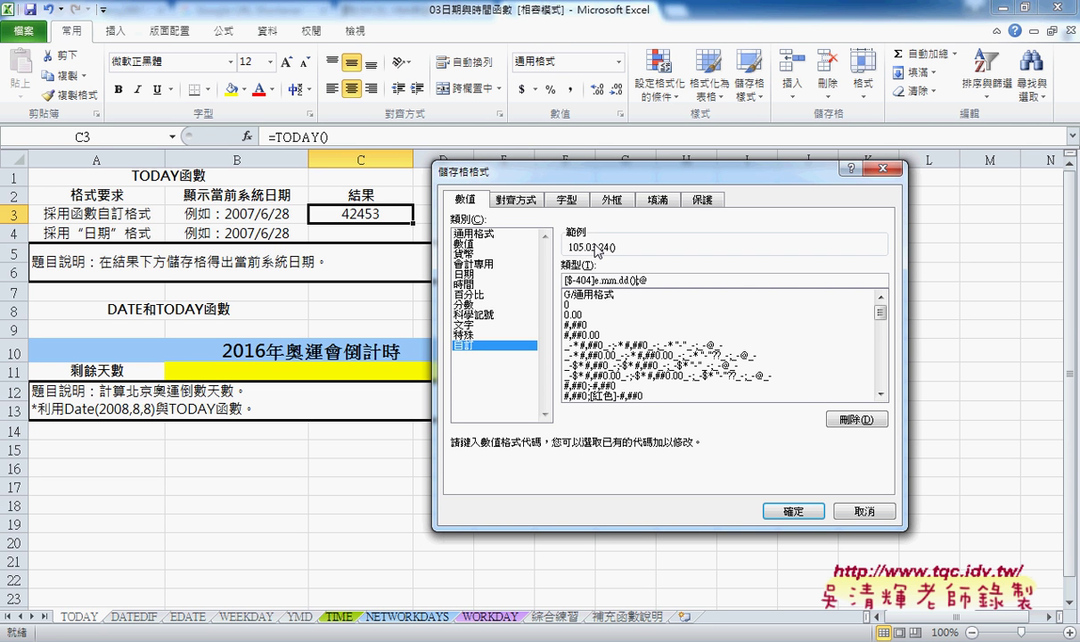
{"action": "key", "text": "Left"}
Preview the 西曆 calendar's 週三 weekday date type, showing 週四
{"action": "left_click", "coordinate": [473, 273]}
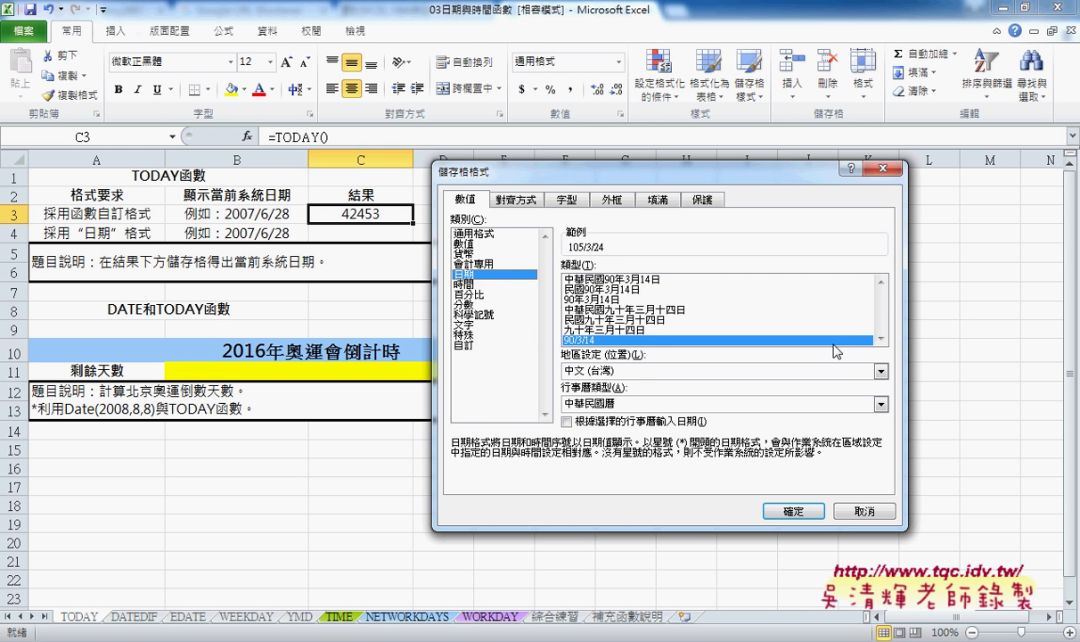
{"action": "left_click", "coordinate": [624, 403]}
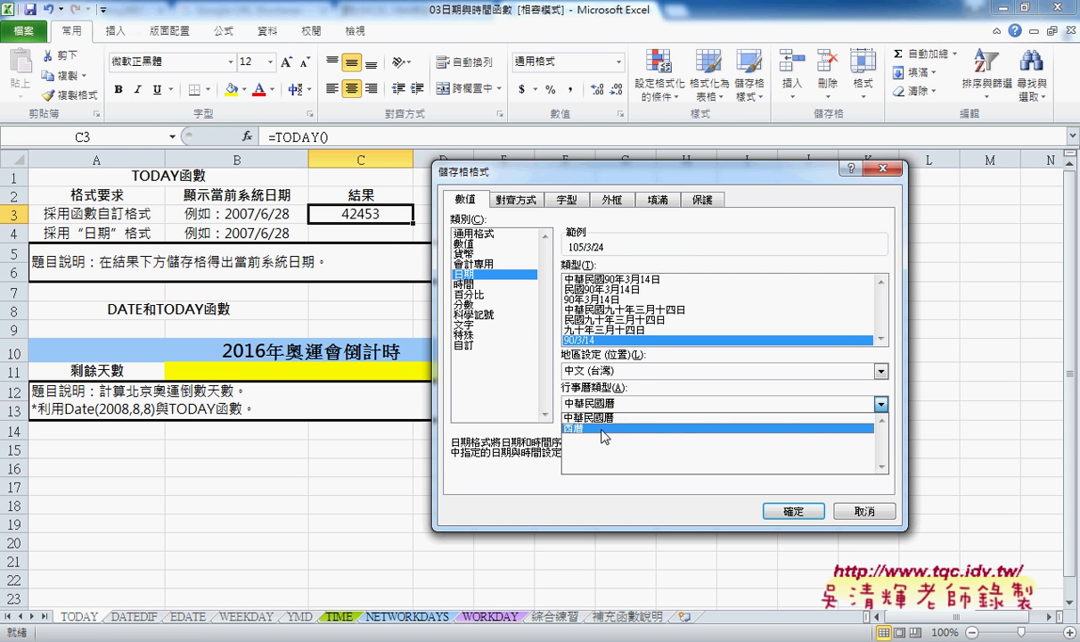
{"action": "left_click", "coordinate": [605, 428]}
{"action": "left_click", "coordinate": [881, 338]}
{"action": "left_click", "coordinate": [881, 338]}
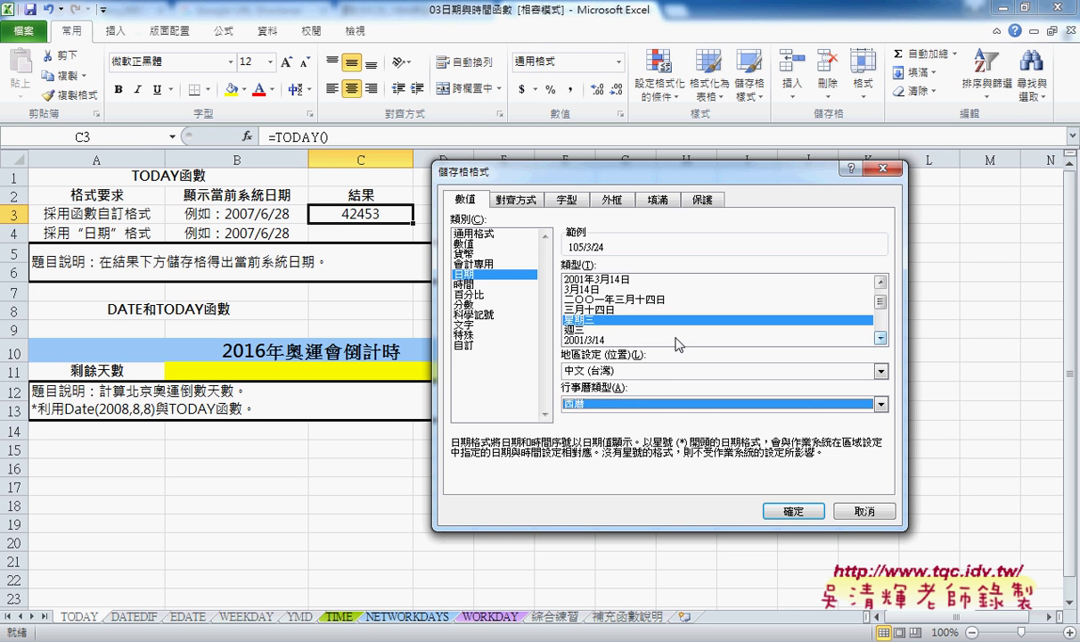
{"action": "left_click", "coordinate": [612, 330]}
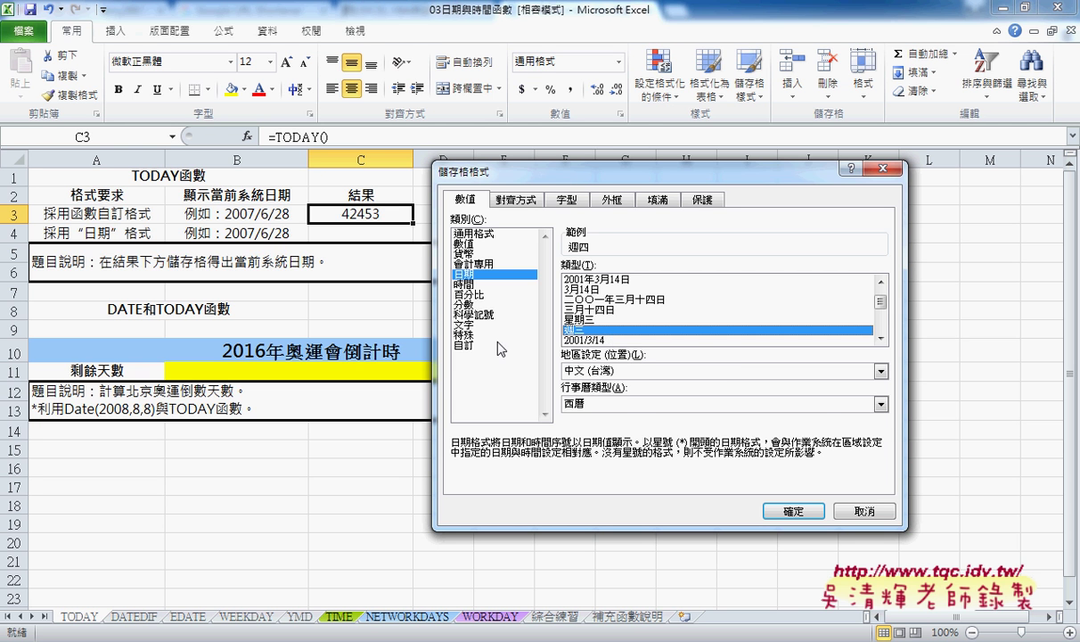
Note the aaa weekday code, then reload the 中華民國曆 90/3/14 style as custom code
{"action": "left_click", "coordinate": [469, 345]}
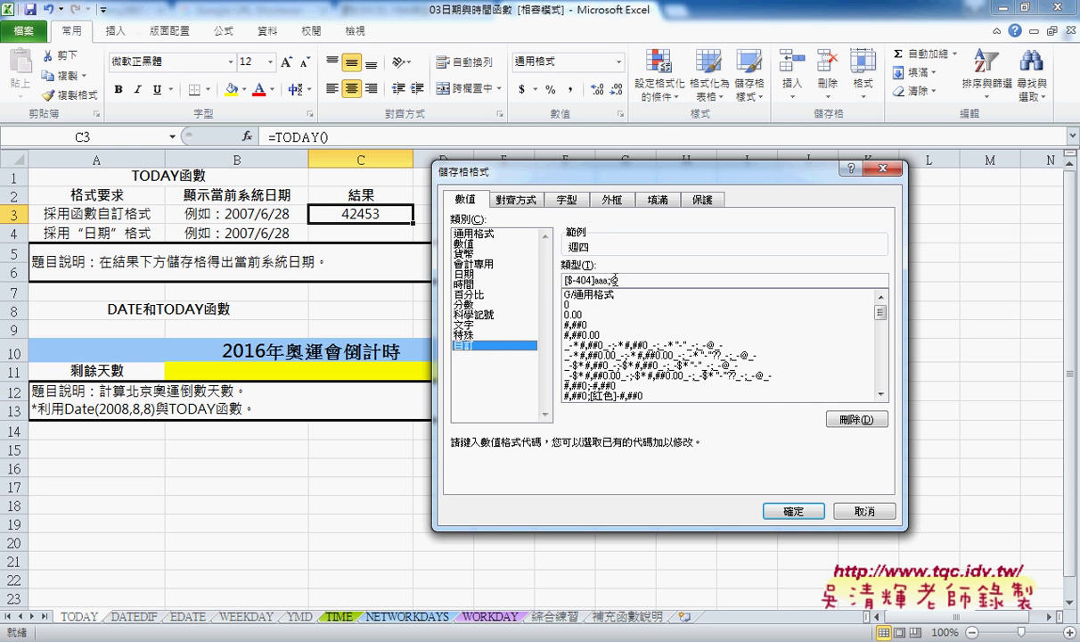
{"action": "left_click_drag", "start_coordinate": [606, 280], "coordinate": [595, 280]}
{"action": "left_click", "coordinate": [476, 277]}
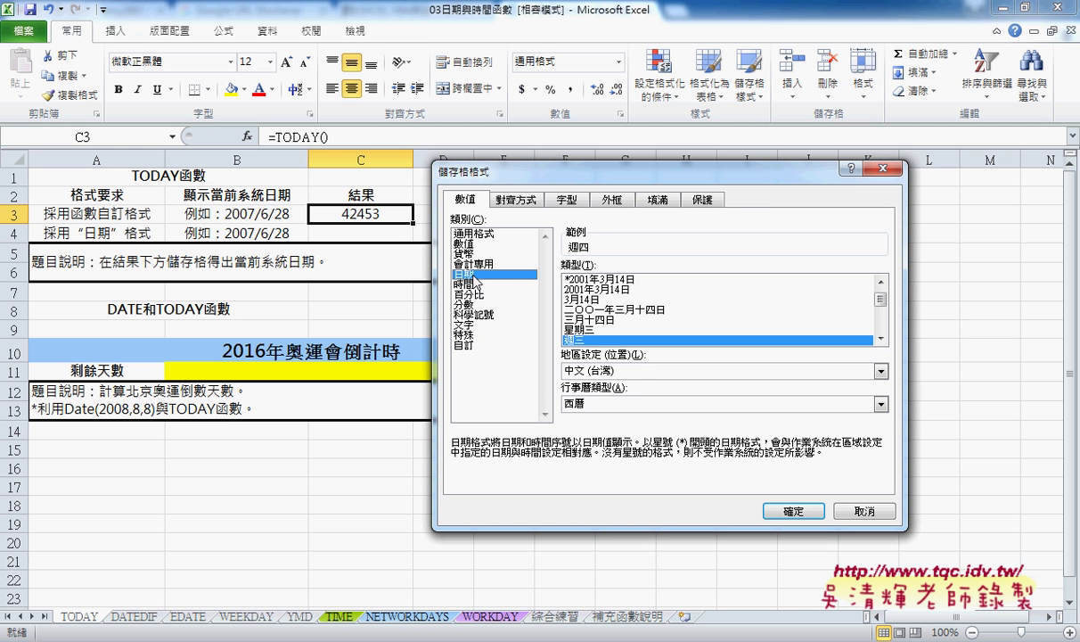
{"action": "left_click", "coordinate": [574, 403]}
{"action": "left_click", "coordinate": [603, 422]}
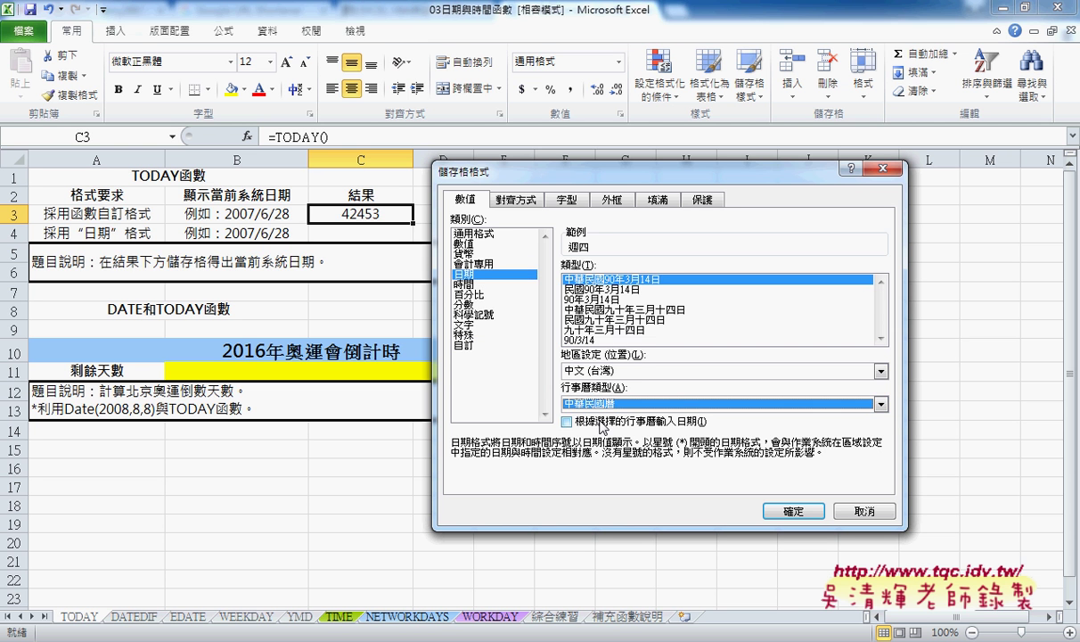
{"action": "left_click", "coordinate": [584, 340]}
{"action": "left_click", "coordinate": [520, 338]}
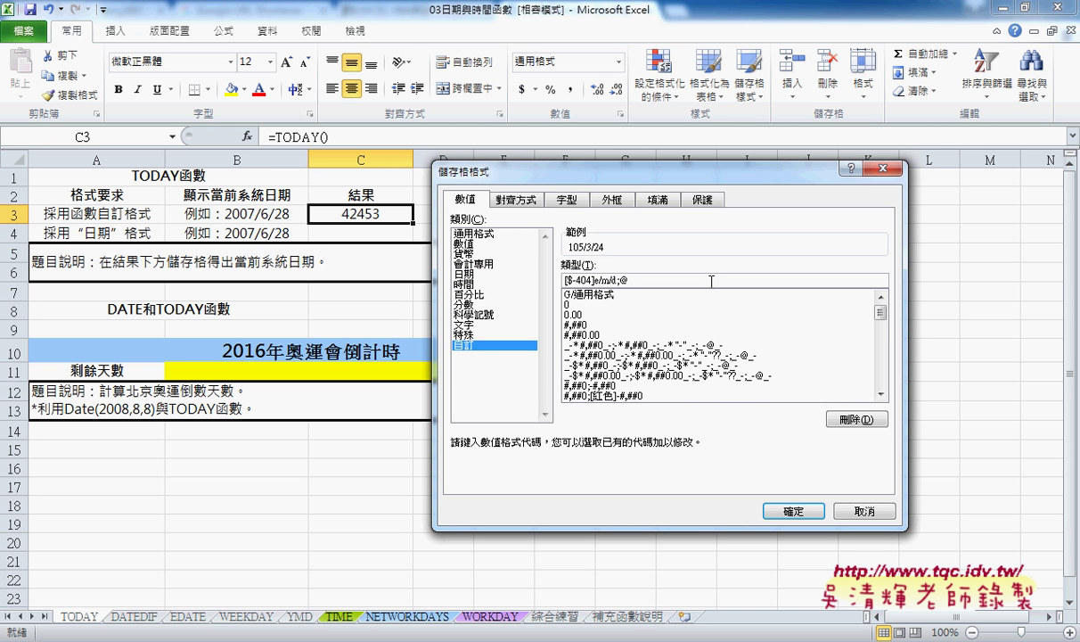
Apply the custom code [$-404]e.mm.dd(aaa);@ so C3 shows 105.03.24(週四)
{"action": "key", "text": "BackSpace"}
{"action": "type", "text": "."}
{"action": "key", "text": "BackSpace"}
{"action": "type", "text": "."}
{"action": "type", "text": "m"}
{"action": "type", "text": "d"}
{"action": "type", "text": "("}
{"action": "type", "text": ")"}
{"action": "type", "text": "aaa"}
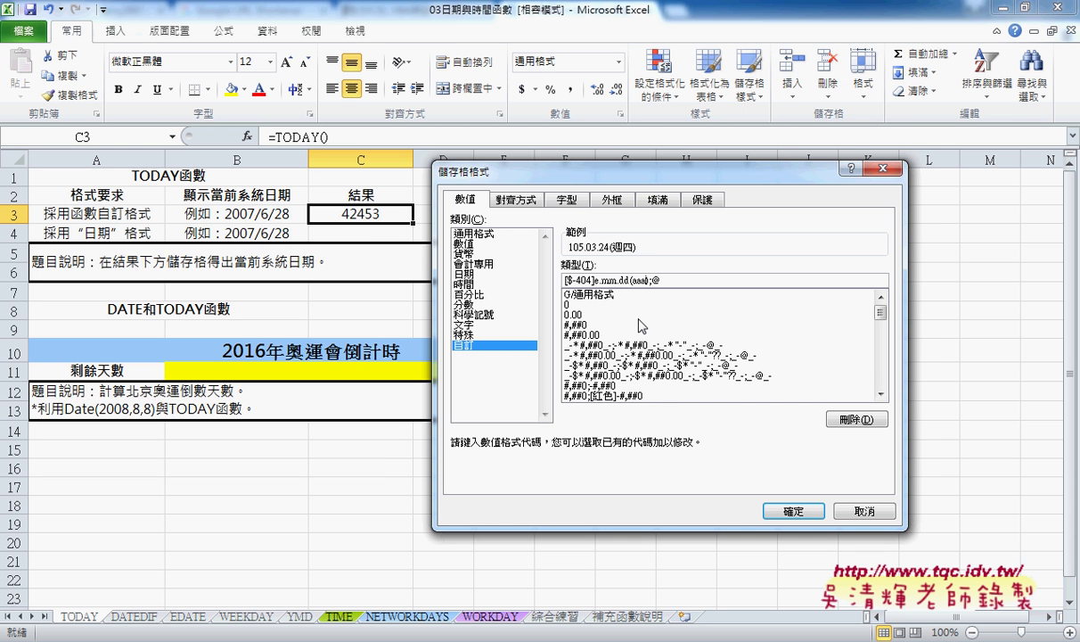
{"action": "left_click", "coordinate": [796, 511]}
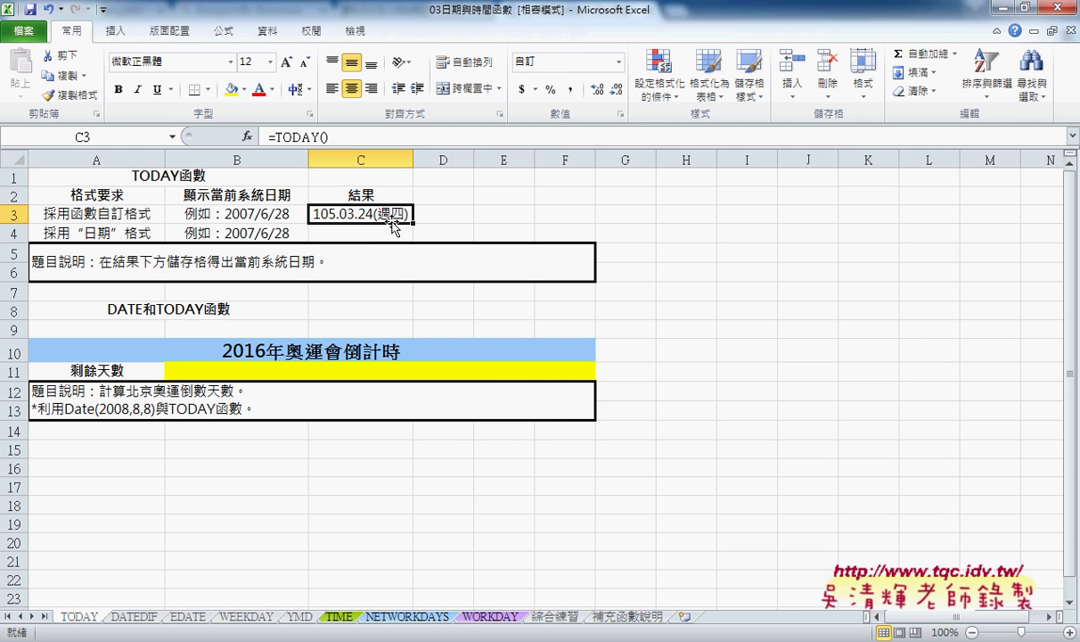
Widen column C so C3's 105.03.24(週四) displays in full
{"action": "left_click", "coordinate": [436, 156]}
{"action": "left_click", "coordinate": [338, 212]}
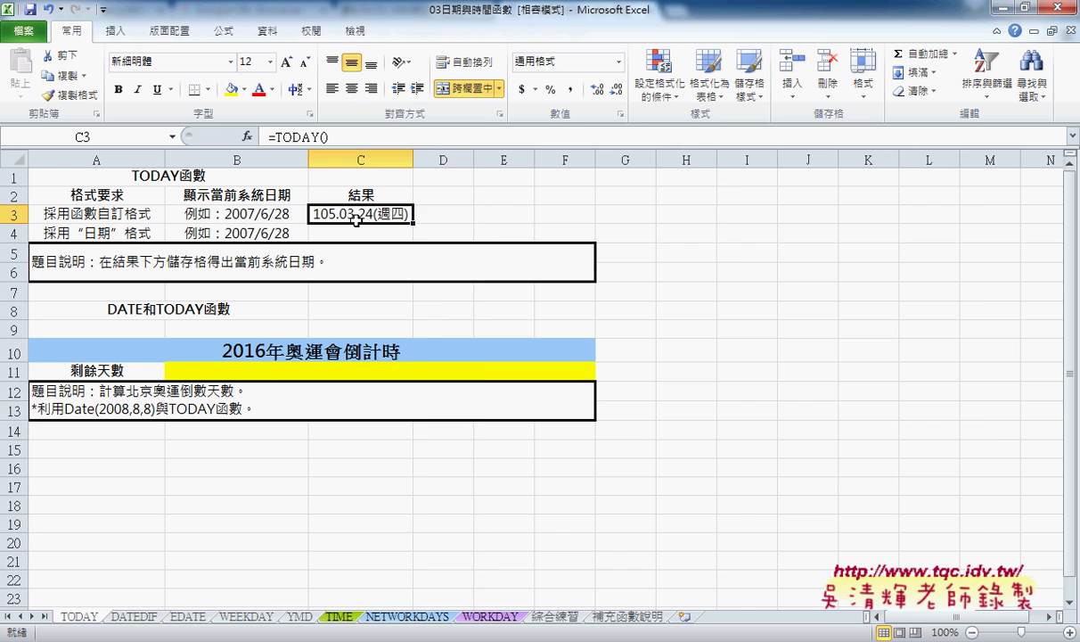
{"action": "left_click_drag", "start_coordinate": [414, 160], "coordinate": [436, 160]}
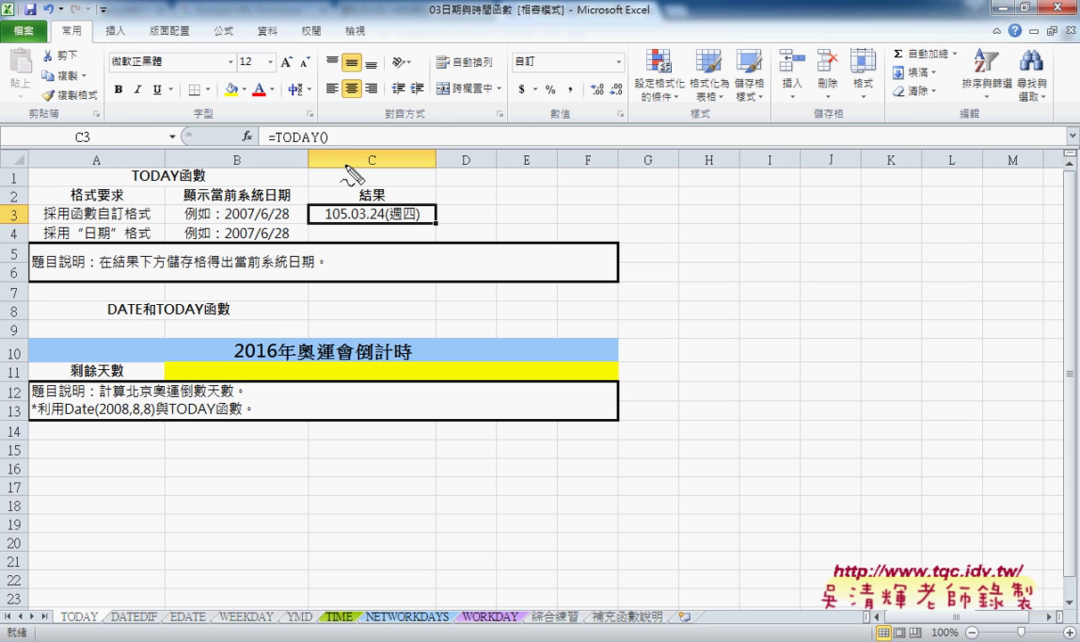
{"action": "left_click_drag", "start_coordinate": [267, 143], "coordinate": [346, 145]}
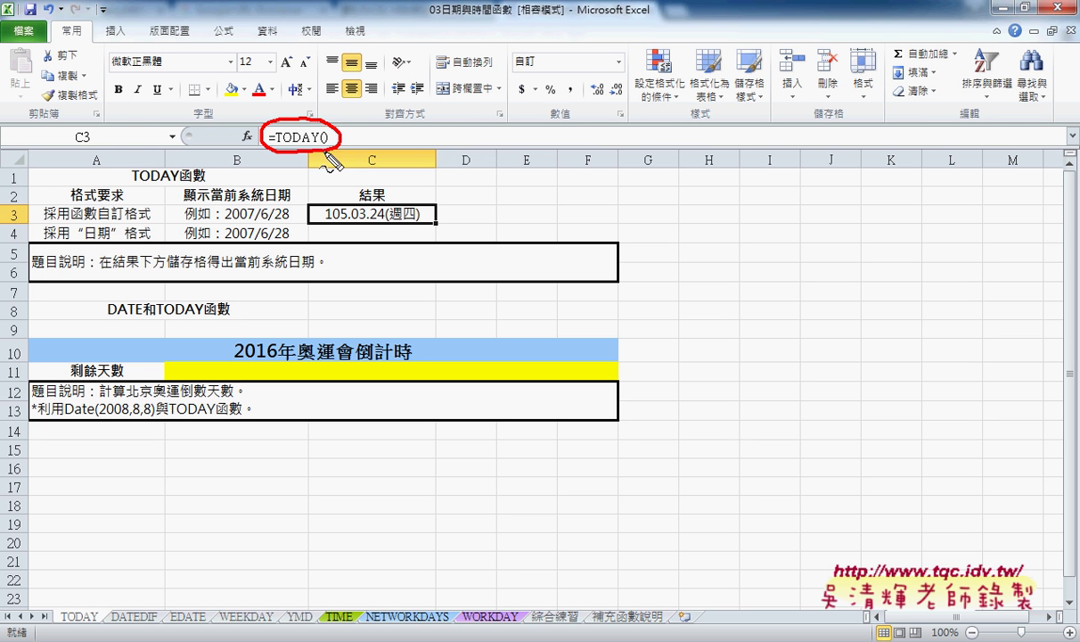
{"action": "left_click_drag", "start_coordinate": [439, 229], "coordinate": [444, 234]}
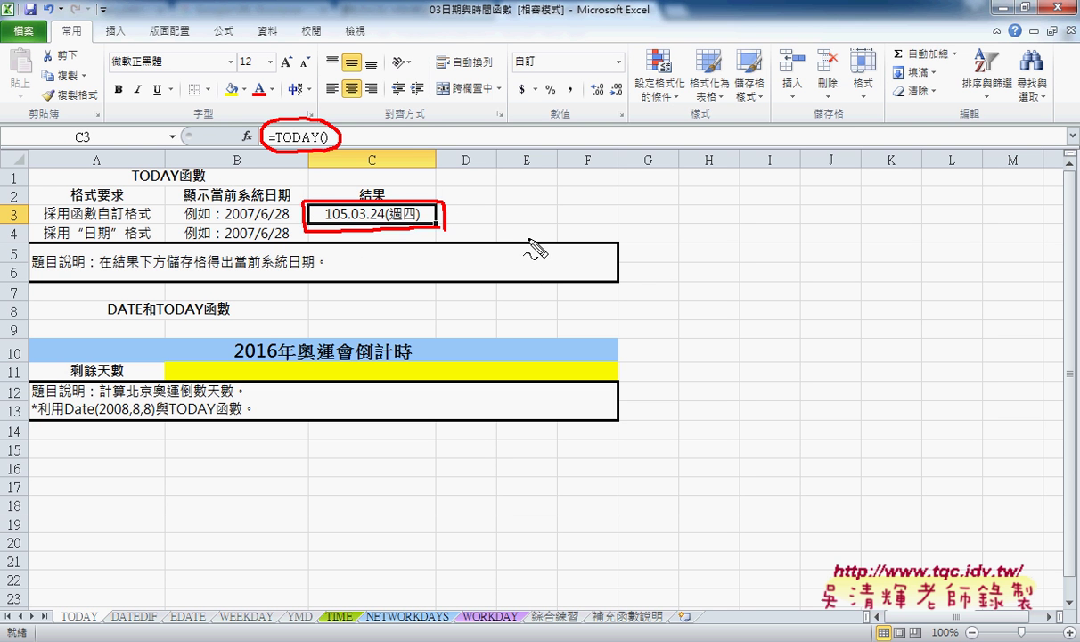
{"action": "left_click_drag", "start_coordinate": [531, 239], "coordinate": [439, 214]}
{"action": "key", "text": "Escape"}
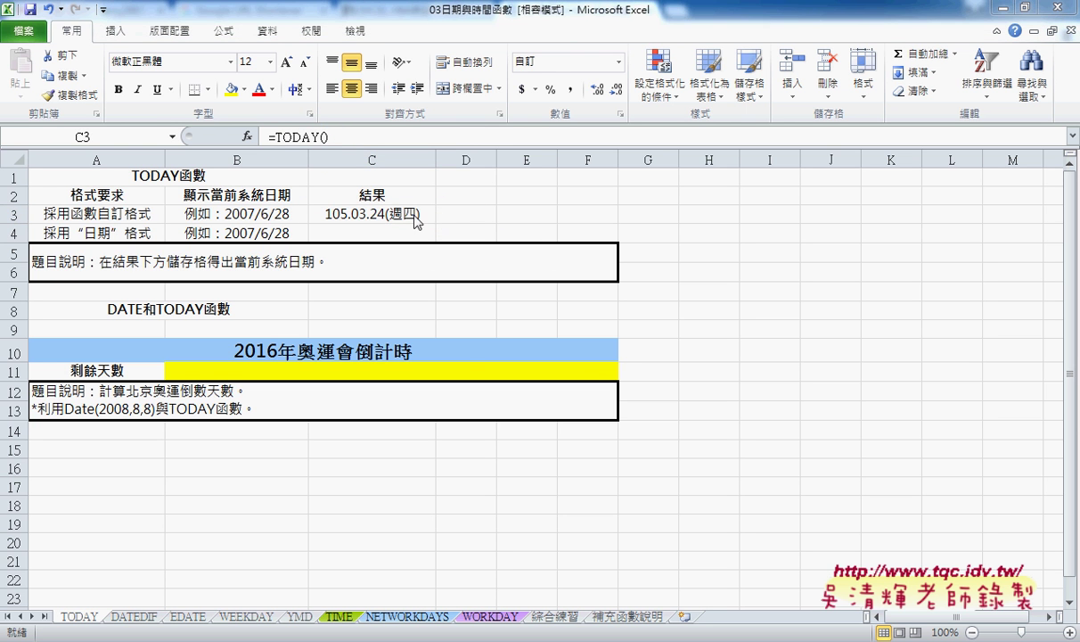
{"action": "left_click", "coordinate": [652, 351]}
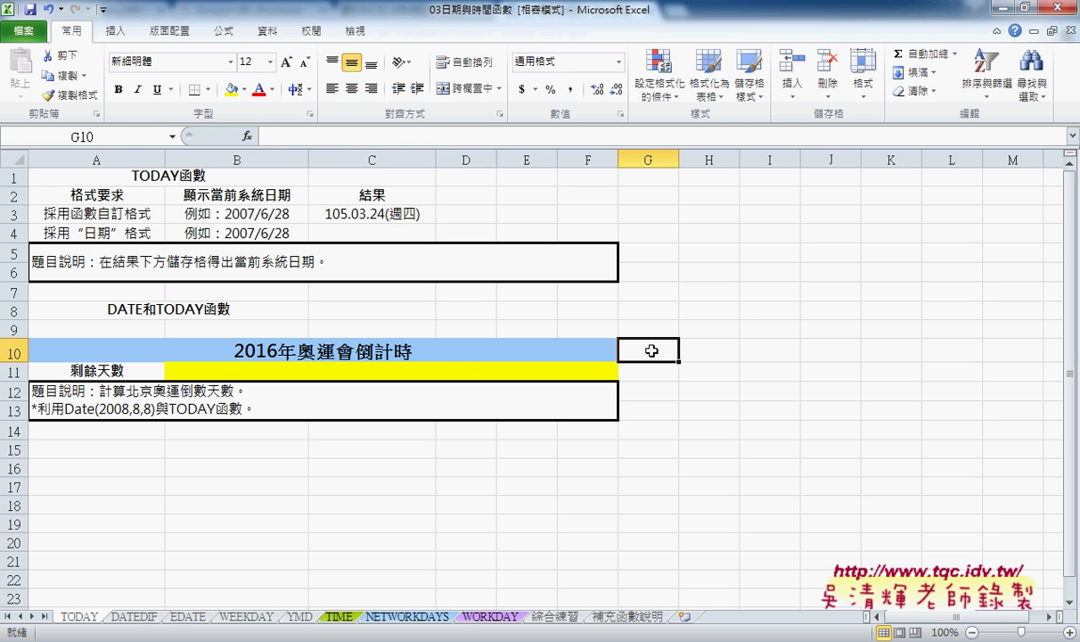
Enter the Olympics date 2016/8/14 in G10 and check it against C3
{"action": "type", "text": "2016/8"}
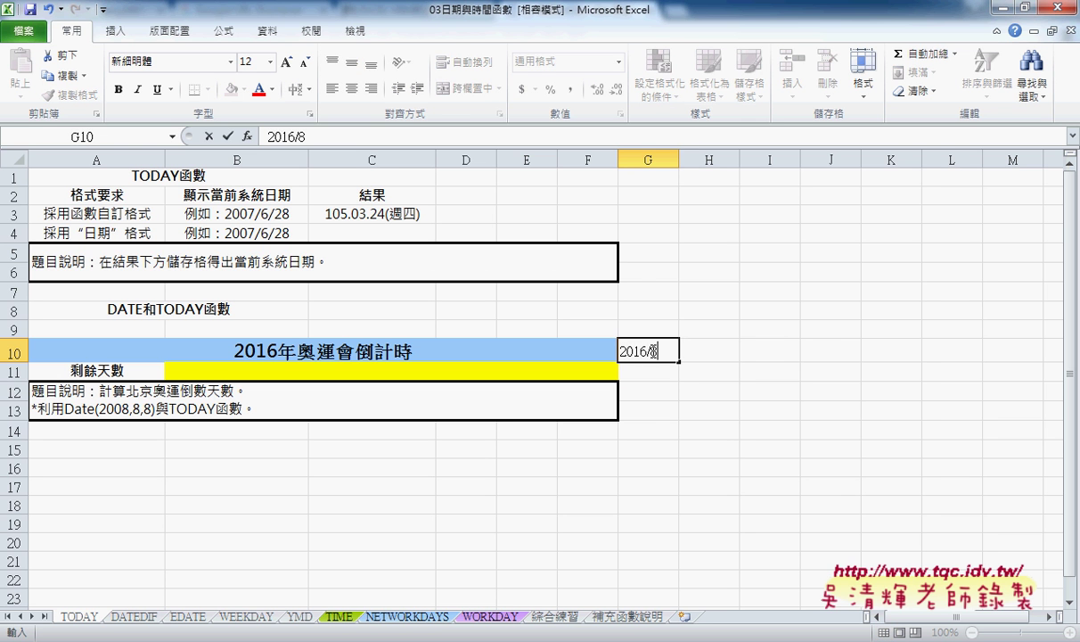
{"action": "type", "text": "/14"}
{"action": "key", "text": "Return"}
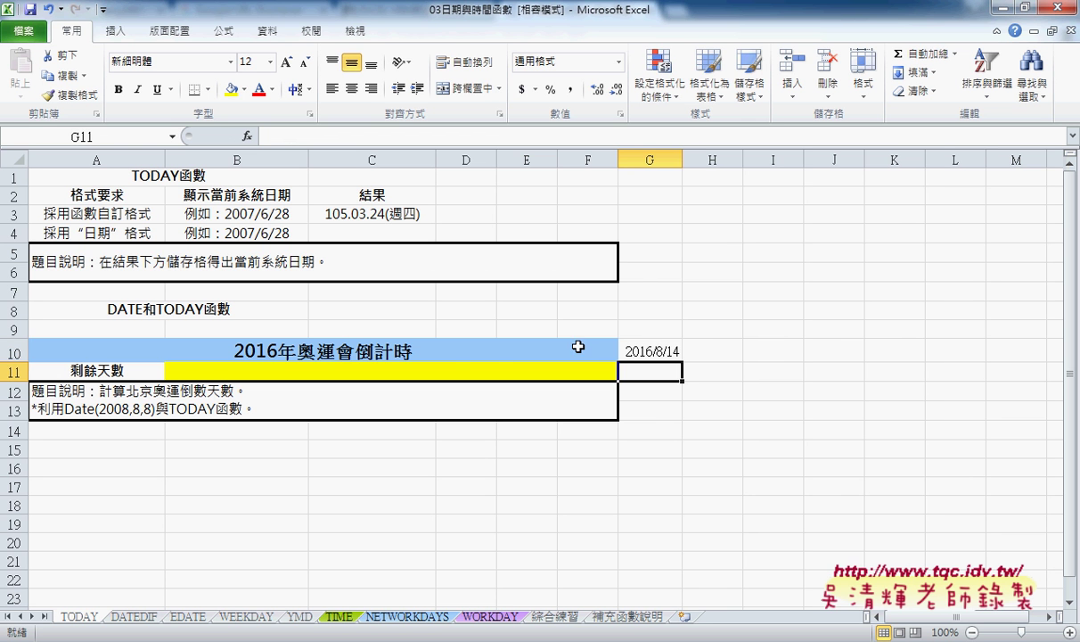
{"action": "left_click", "coordinate": [444, 367]}
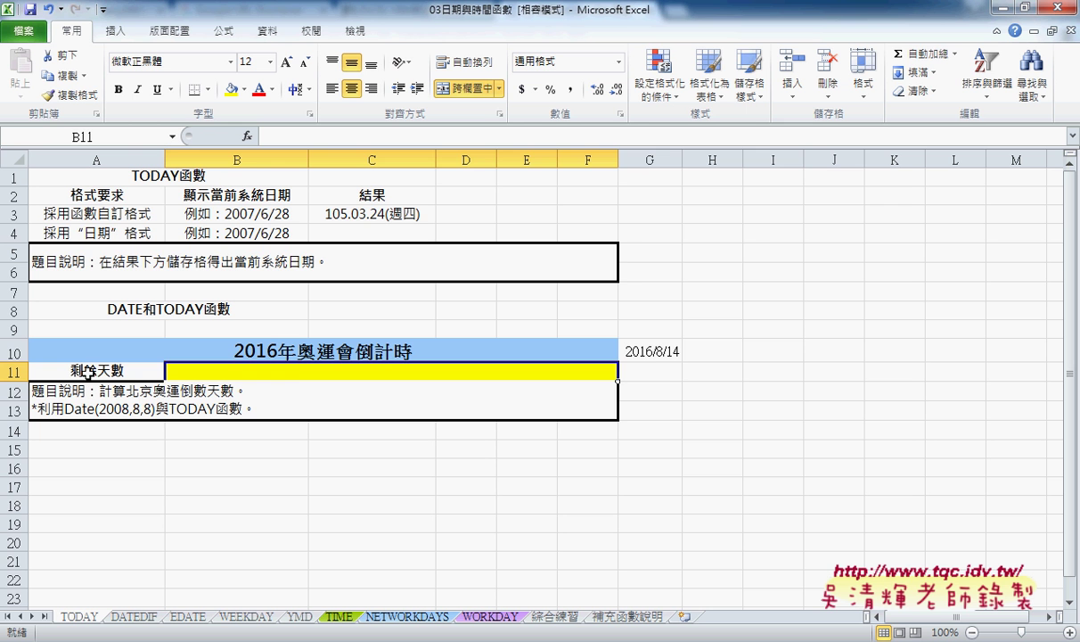
{"action": "left_click", "coordinate": [655, 359]}
{"action": "left_click", "coordinate": [366, 217]}
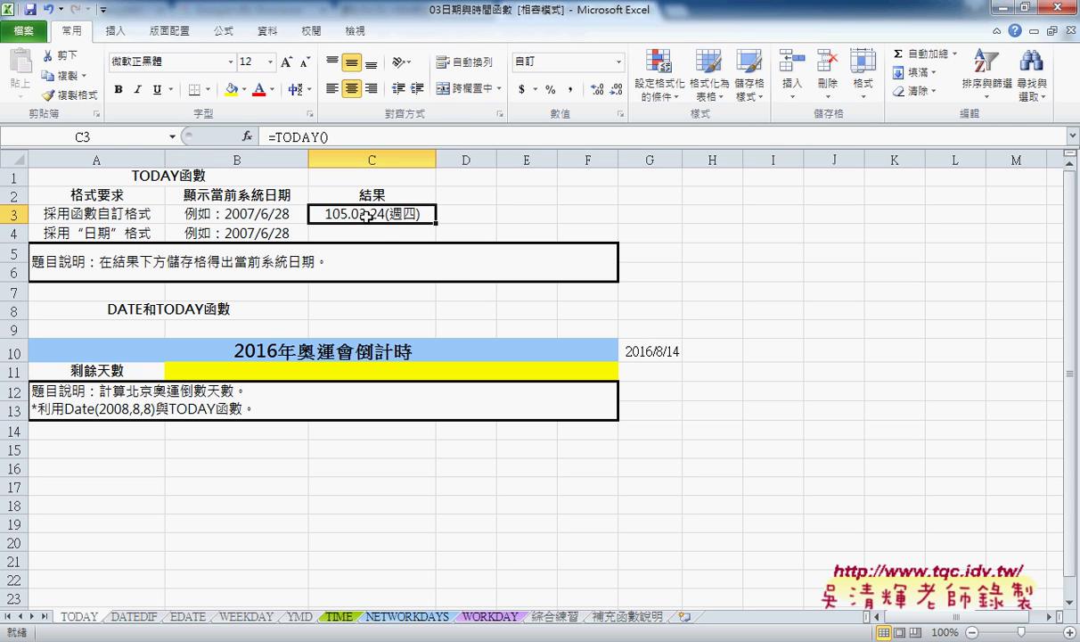
{"action": "left_click", "coordinate": [657, 354]}
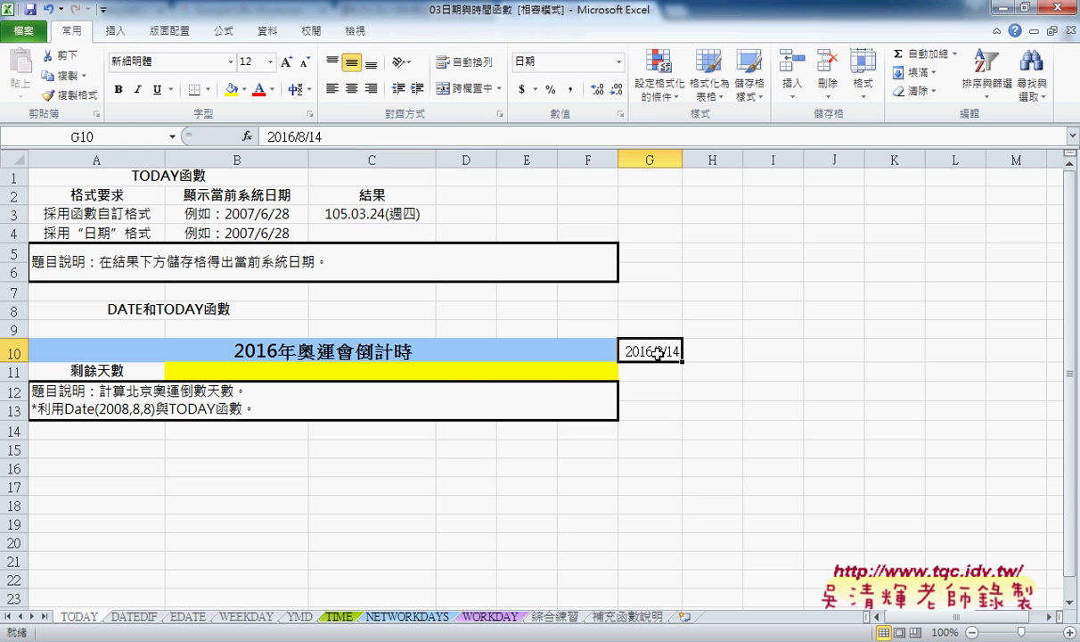
Enter =G10-C3 in B11 to show the 143-day countdown
{"action": "left_click", "coordinate": [463, 374]}
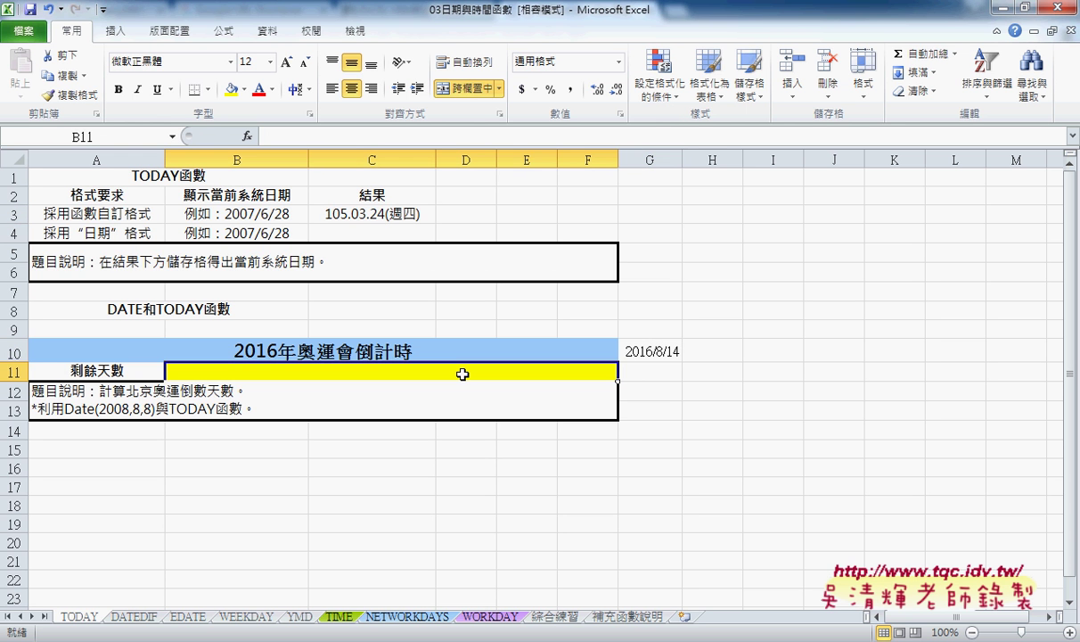
{"action": "left_click", "coordinate": [297, 135]}
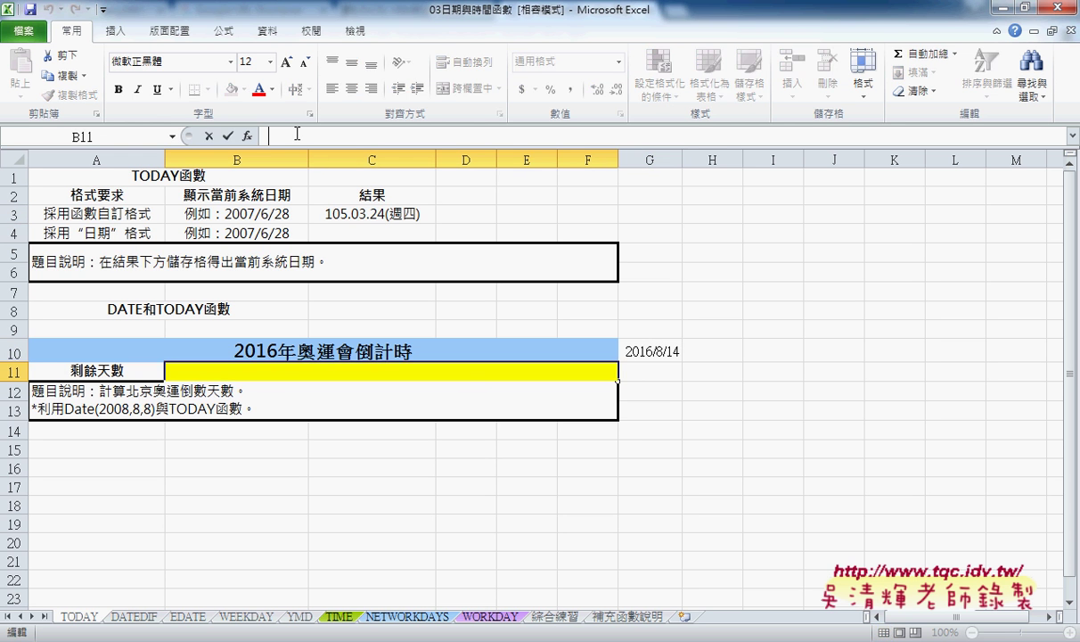
{"action": "type", "text": "="}
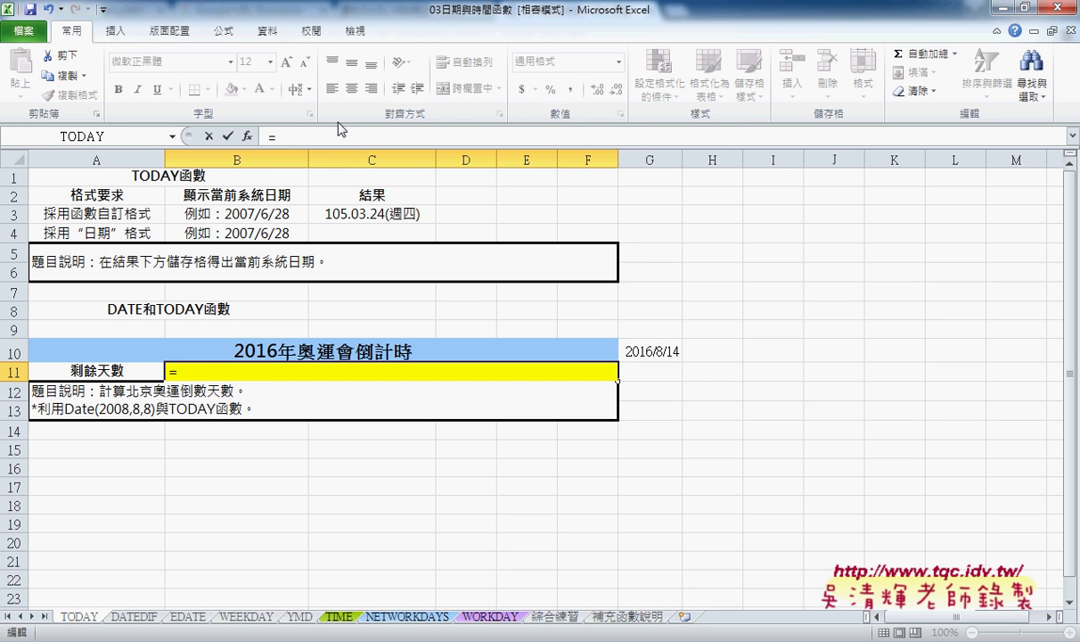
{"action": "left_click", "coordinate": [641, 353]}
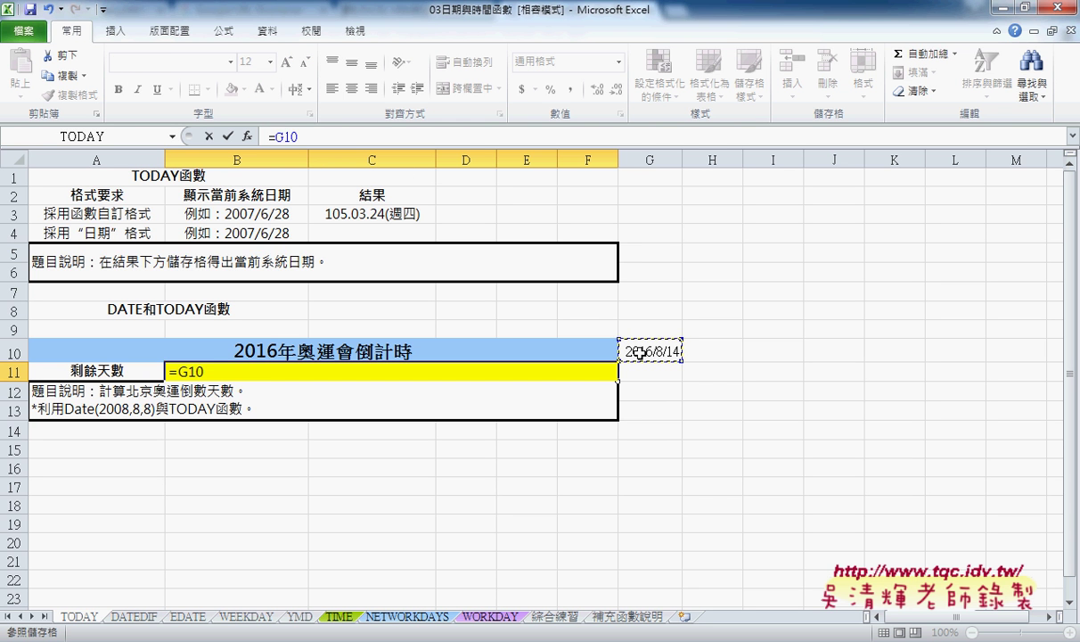
{"action": "type", "text": "-"}
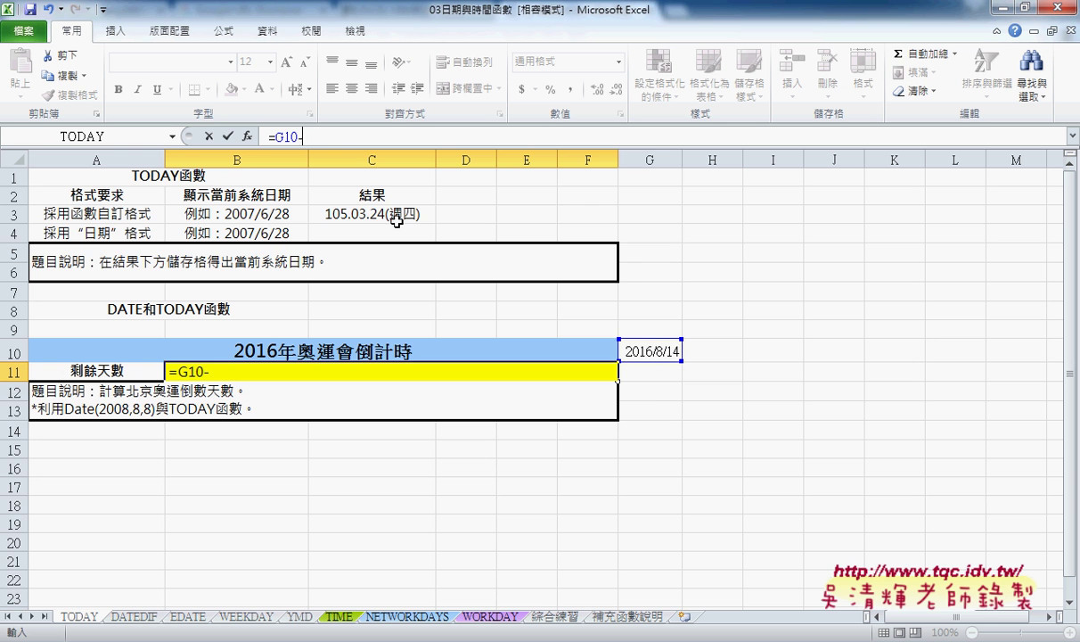
{"action": "left_click", "coordinate": [374, 212]}
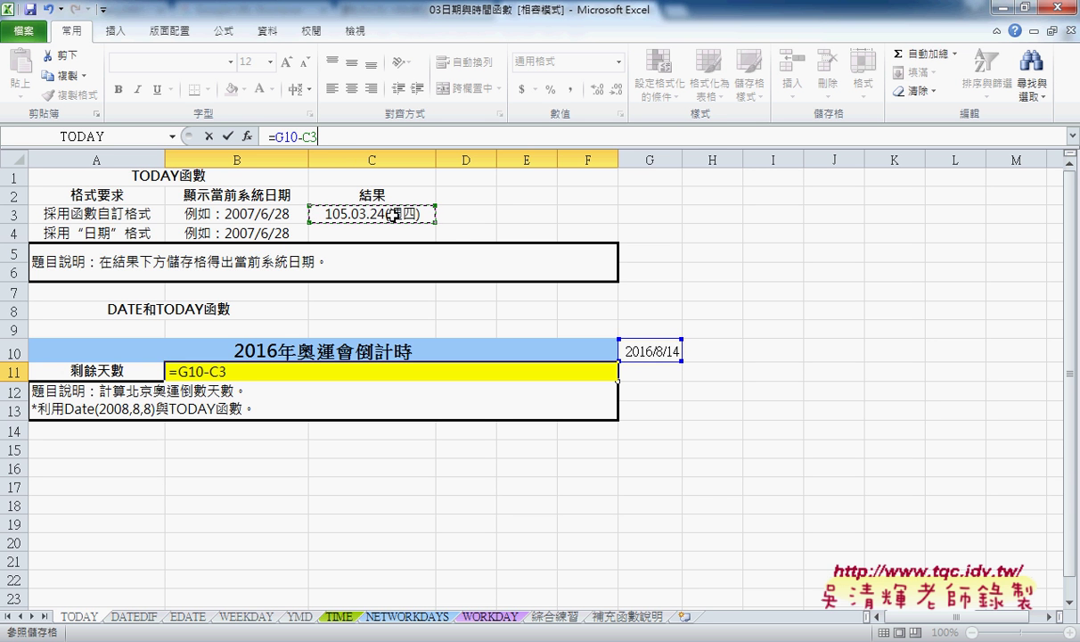
{"action": "left_click", "coordinate": [226, 135]}
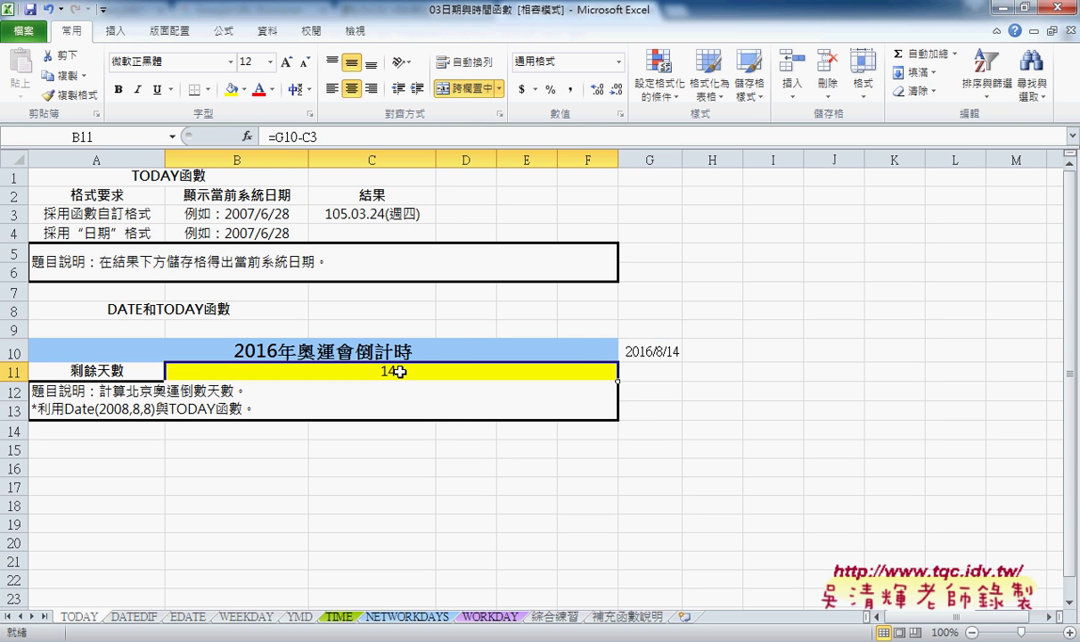
{"action": "right_click", "coordinate": [433, 373]}
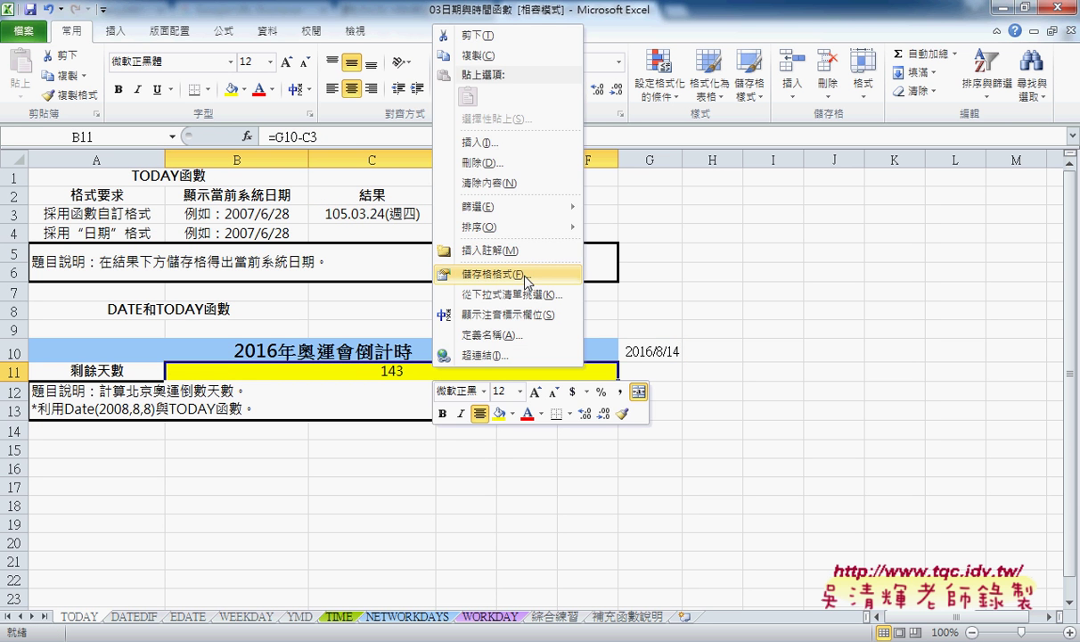
{"action": "left_click", "coordinate": [496, 273]}
{"action": "left_click_drag", "start_coordinate": [488, 91], "coordinate": [763, 91]}
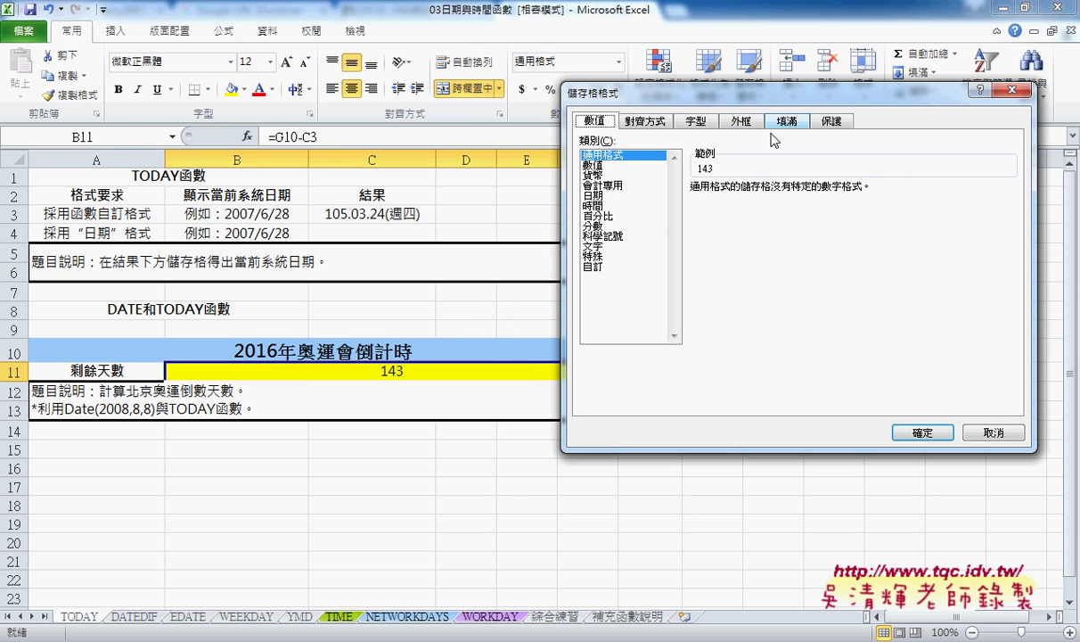
{"action": "left_click", "coordinate": [591, 195]}
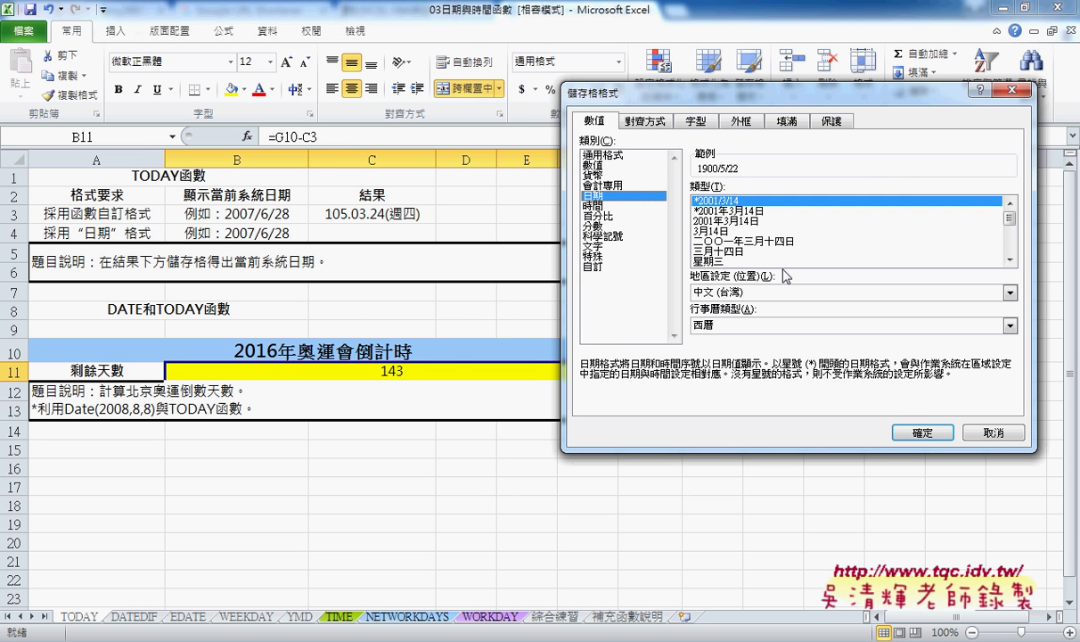
{"action": "left_click", "coordinate": [923, 432]}
{"action": "right_click", "coordinate": [456, 373]}
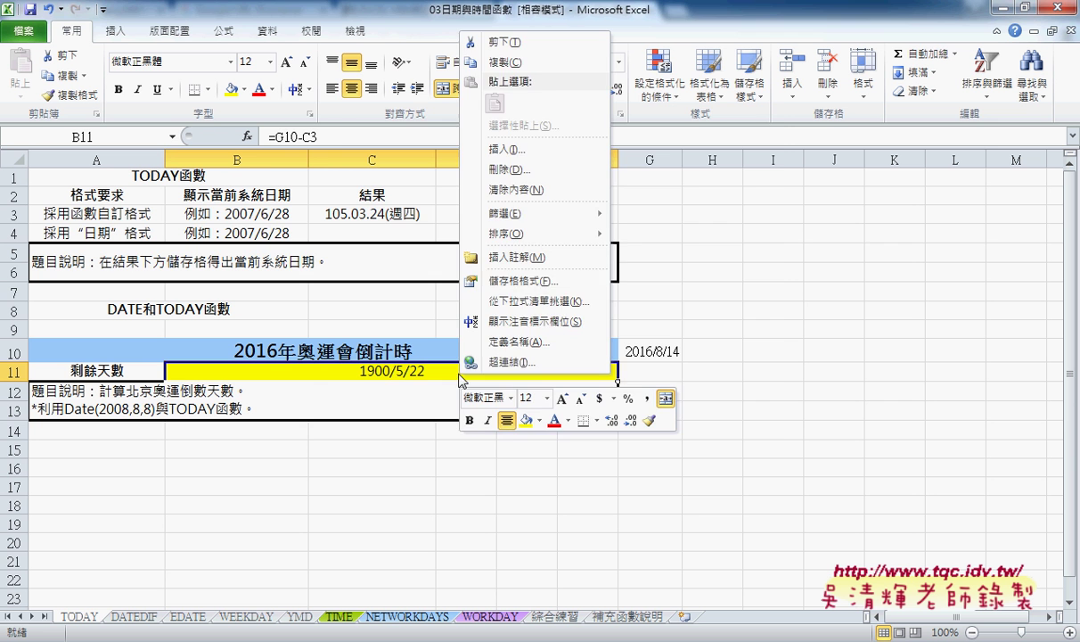
{"action": "left_click", "coordinate": [532, 280]}
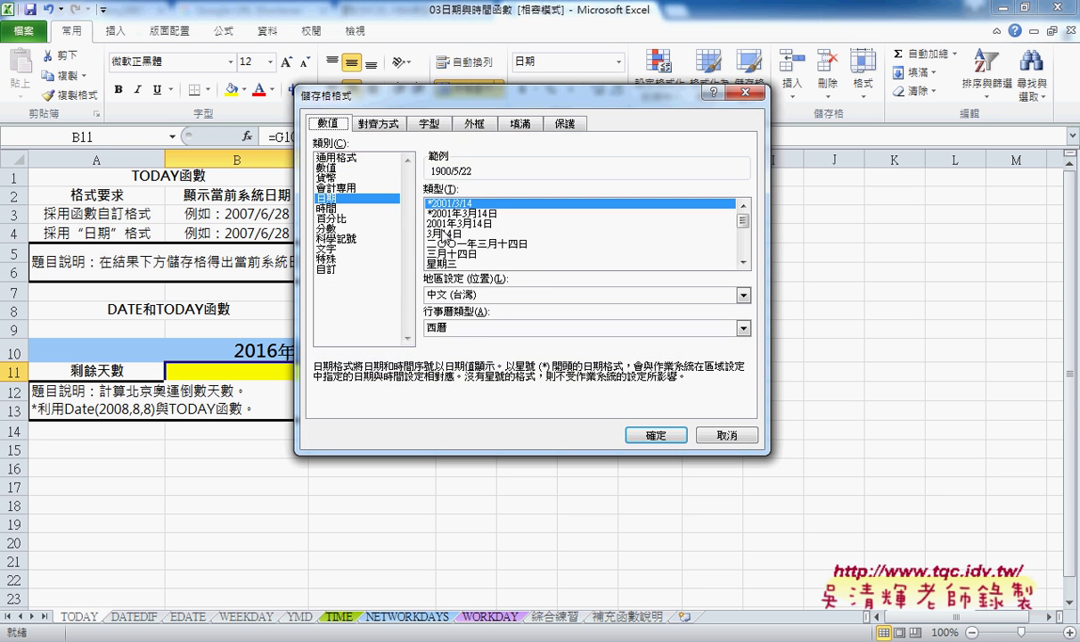
{"action": "left_click", "coordinate": [358, 158]}
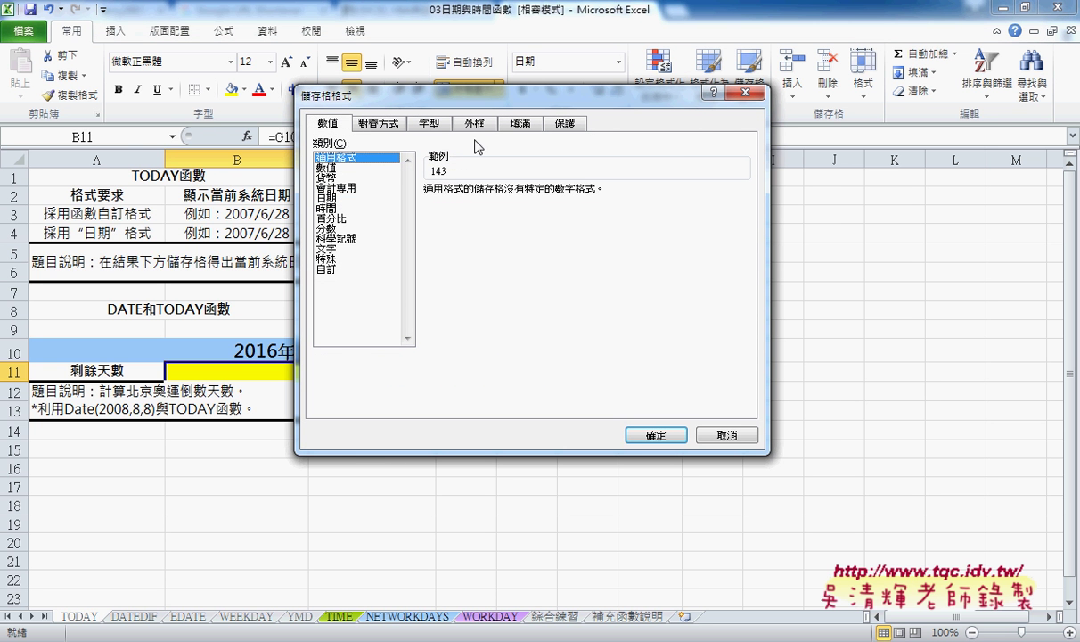
{"action": "left_click_drag", "start_coordinate": [455, 93], "coordinate": [715, 96]}
{"action": "left_click", "coordinate": [902, 437]}
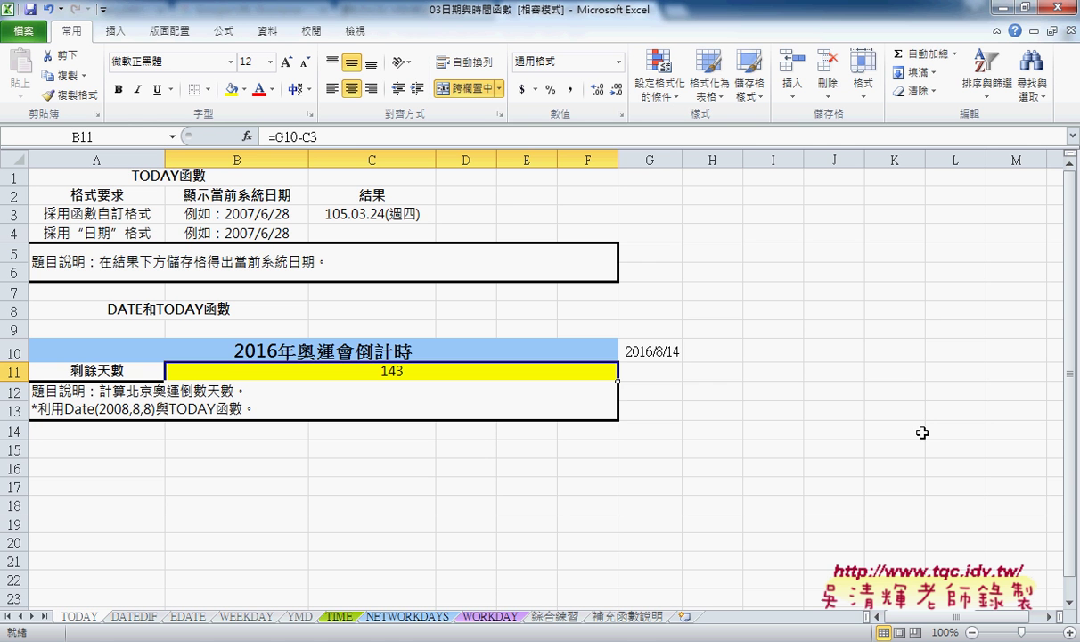
{"action": "left_click", "coordinate": [135, 617]}
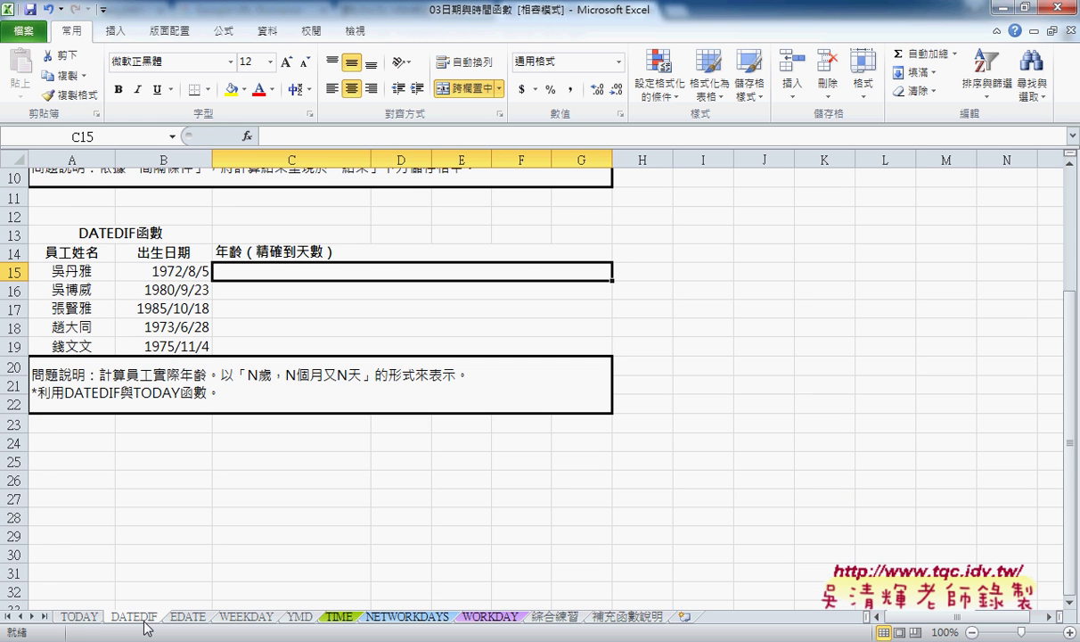
{"action": "scroll", "coordinate": [346, 489], "scroll_direction": "up", "scroll_amount": 2}
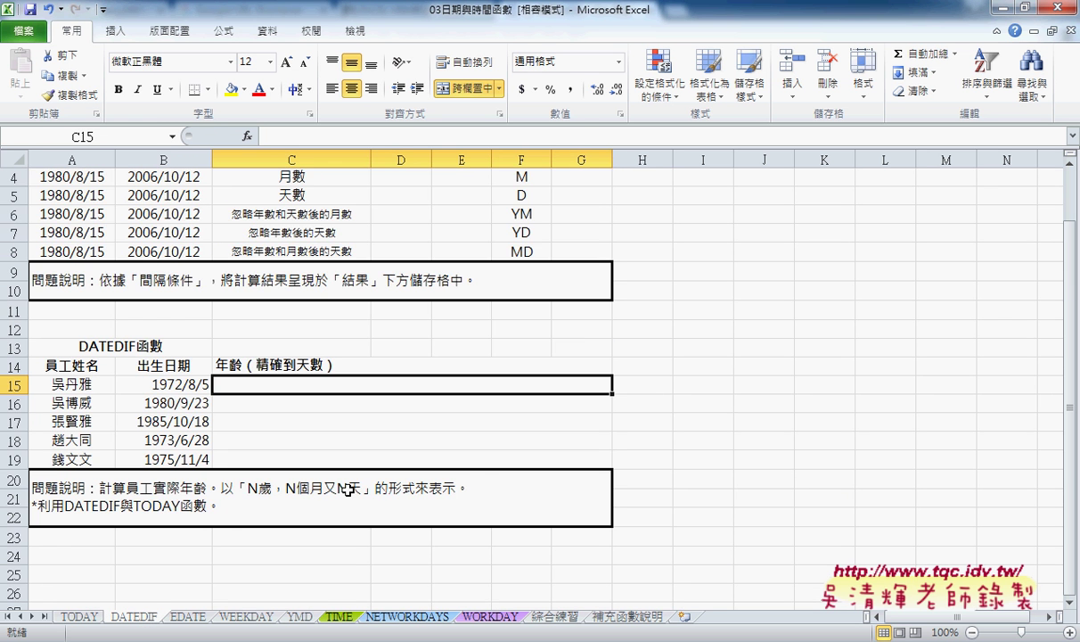
{"action": "scroll", "coordinate": [346, 489], "scroll_direction": "up", "scroll_amount": 1}
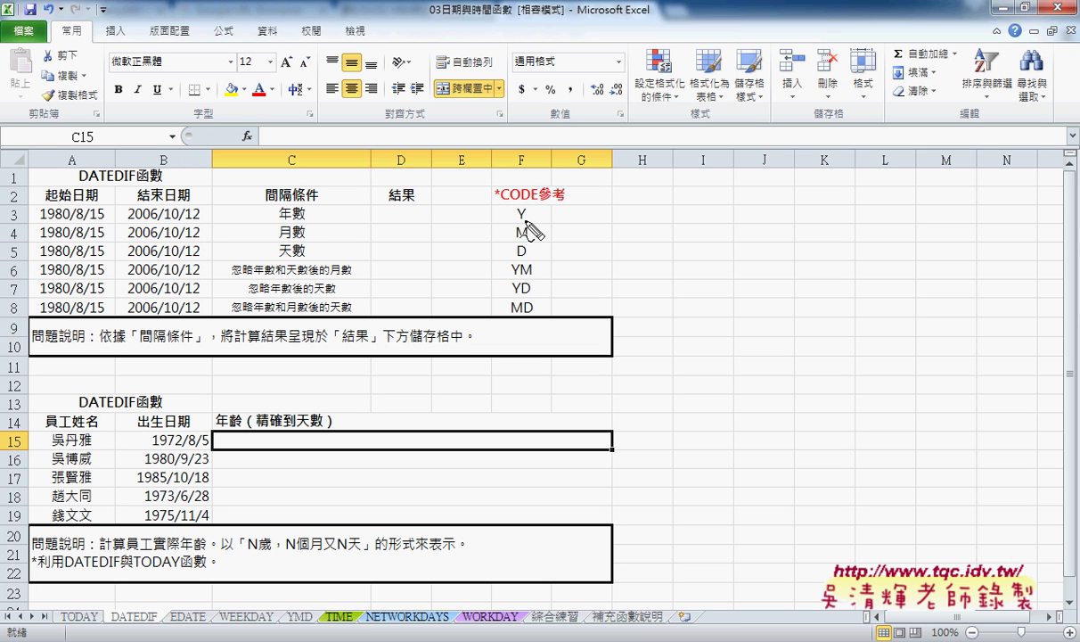
{"action": "mouse_move", "coordinate": [510, 217]}
{"action": "left_mouse_down"}
{"action": "mouse_move", "coordinate": [540, 215]}
{"action": "mouse_move", "coordinate": [528, 227]}
{"action": "left_mouse_up"}
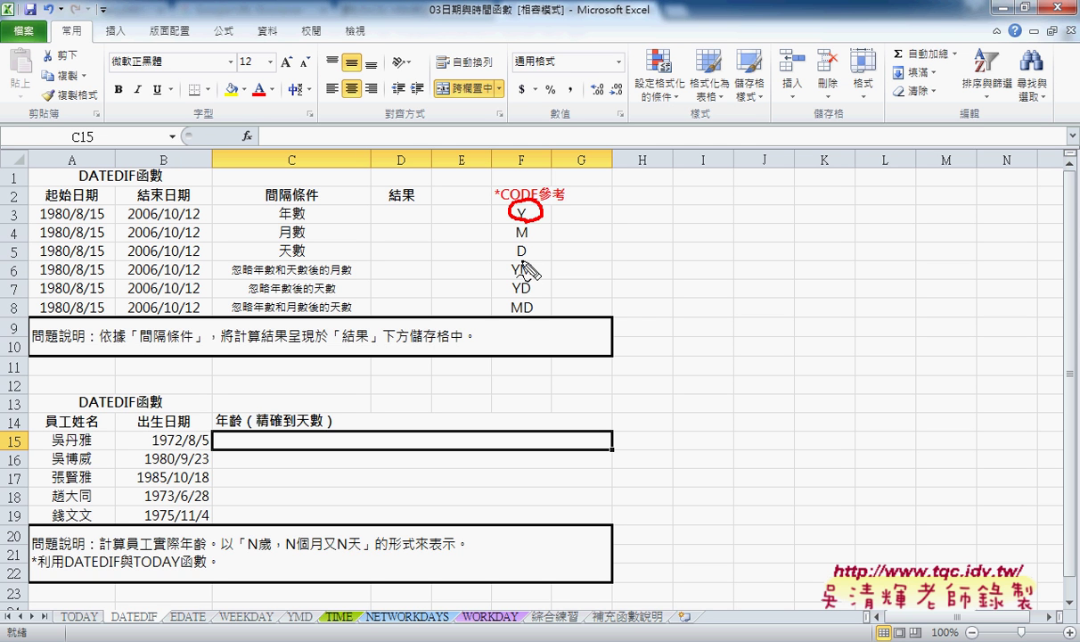
{"action": "left_click_drag", "start_coordinate": [510, 281], "coordinate": [537, 295]}
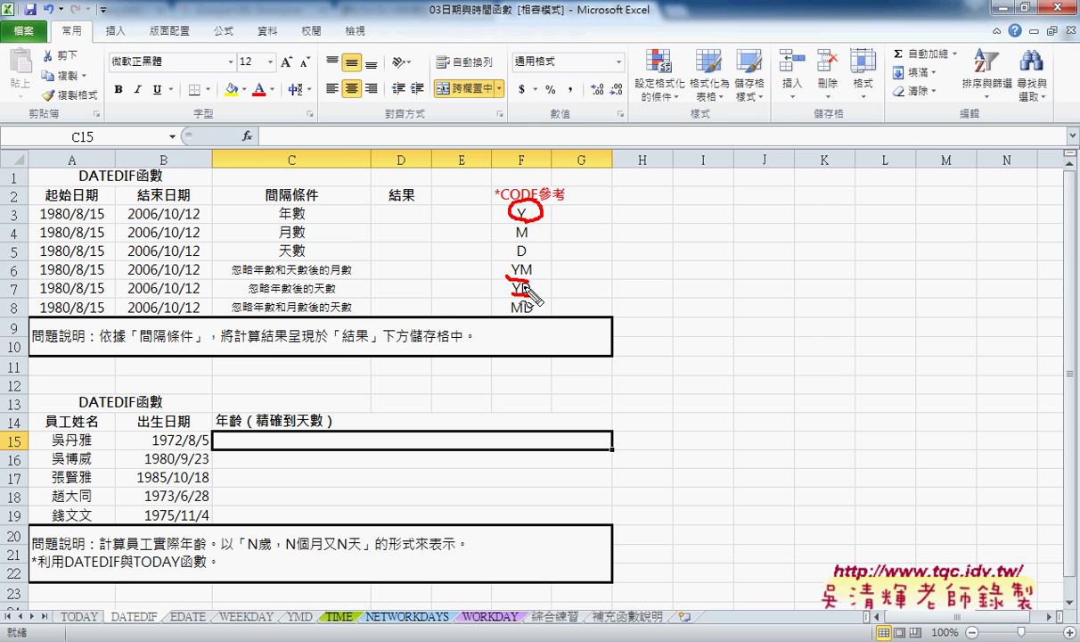
{"action": "left_click_drag", "start_coordinate": [509, 315], "coordinate": [537, 314]}
{"action": "mouse_move", "coordinate": [150, 452]}
{"action": "left_mouse_down"}
{"action": "mouse_move", "coordinate": [182, 450]}
{"action": "mouse_move", "coordinate": [150, 441]}
{"action": "left_mouse_up"}
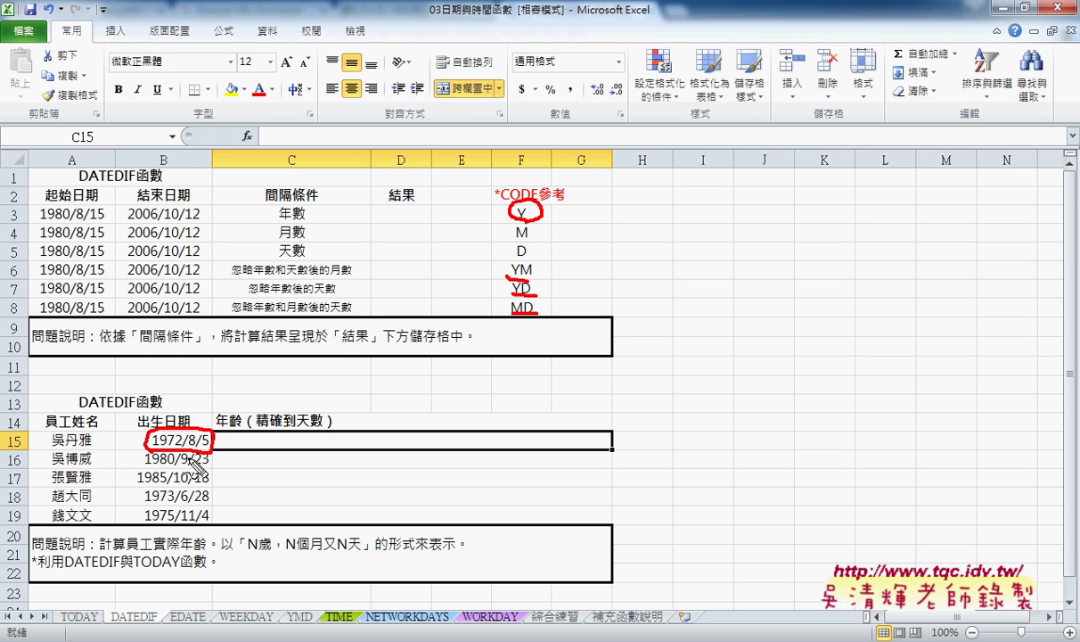
{"action": "left_click_drag", "start_coordinate": [254, 546], "coordinate": [265, 550]}
{"action": "mouse_move", "coordinate": [308, 550]}
{"action": "left_mouse_down"}
{"action": "mouse_move", "coordinate": [366, 553]}
{"action": "mouse_move", "coordinate": [381, 441]}
{"action": "mouse_move", "coordinate": [400, 452]}
{"action": "left_mouse_up"}
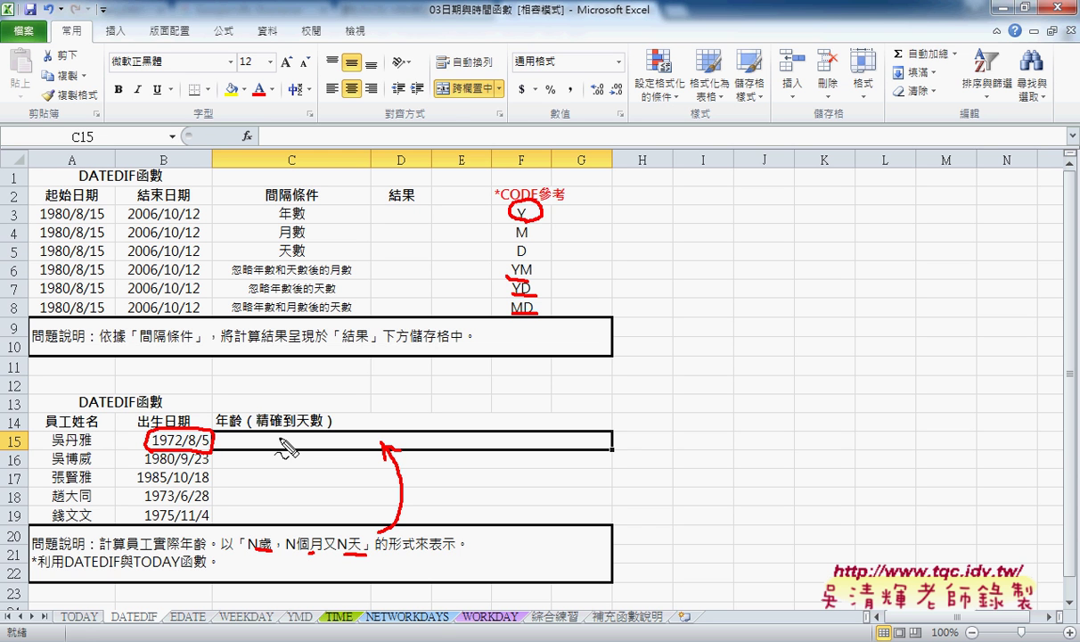
{"action": "key", "text": "Escape"}
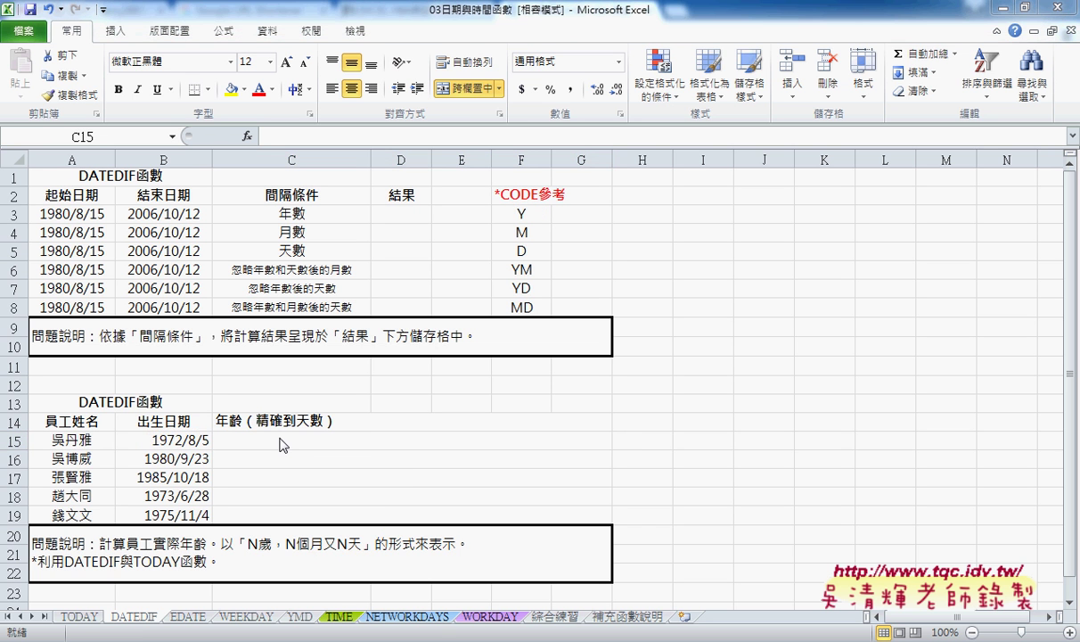
{"action": "left_click", "coordinate": [80, 617]}
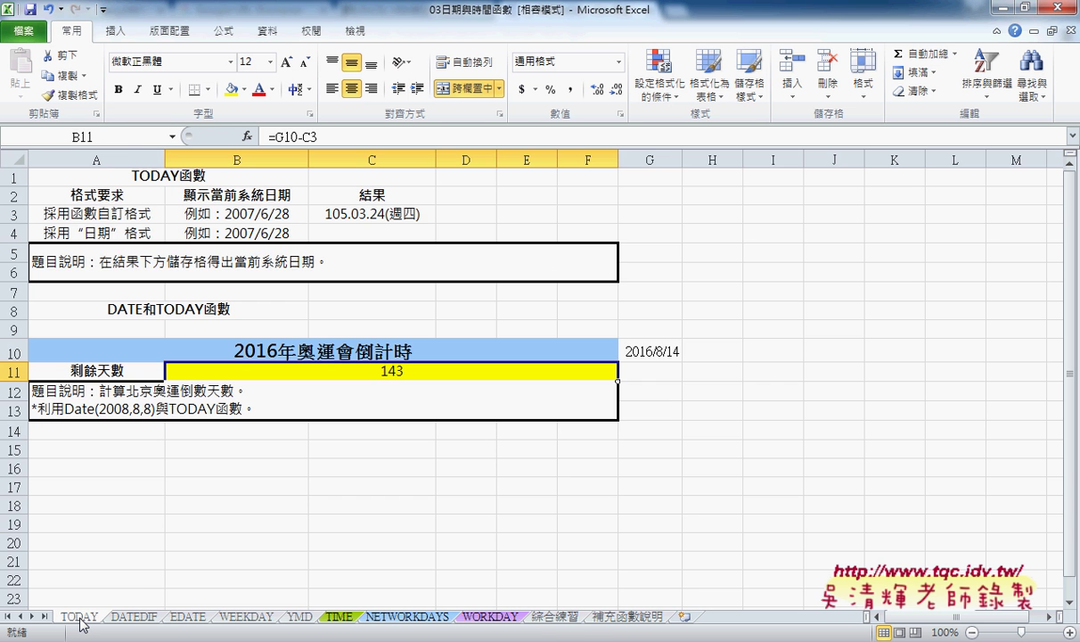
{"action": "left_click", "coordinate": [553, 615]}
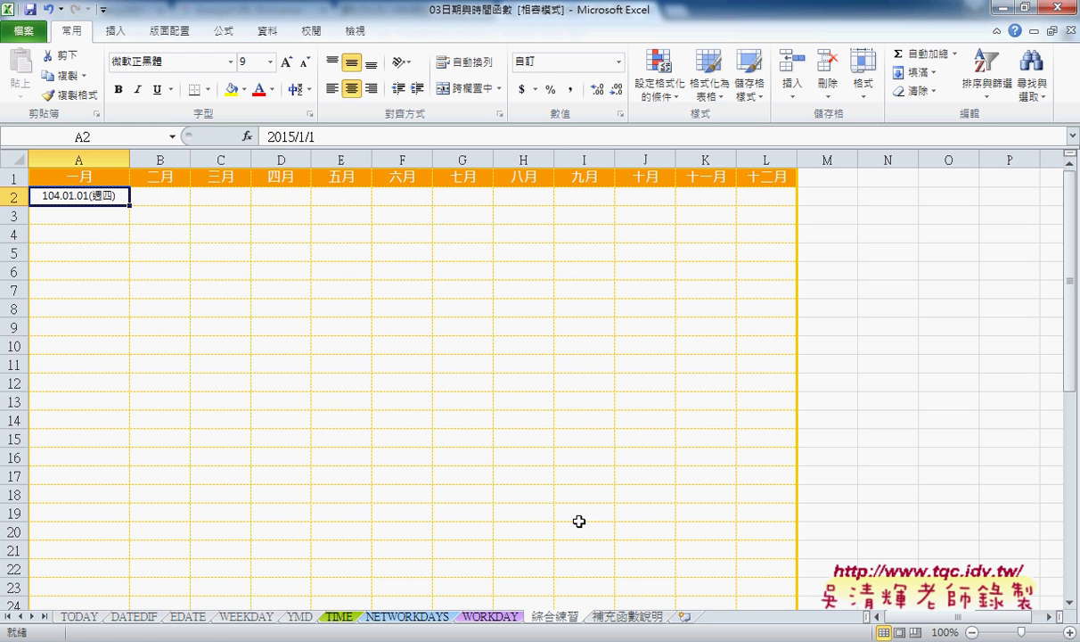
{"action": "left_click", "coordinate": [93, 619]}
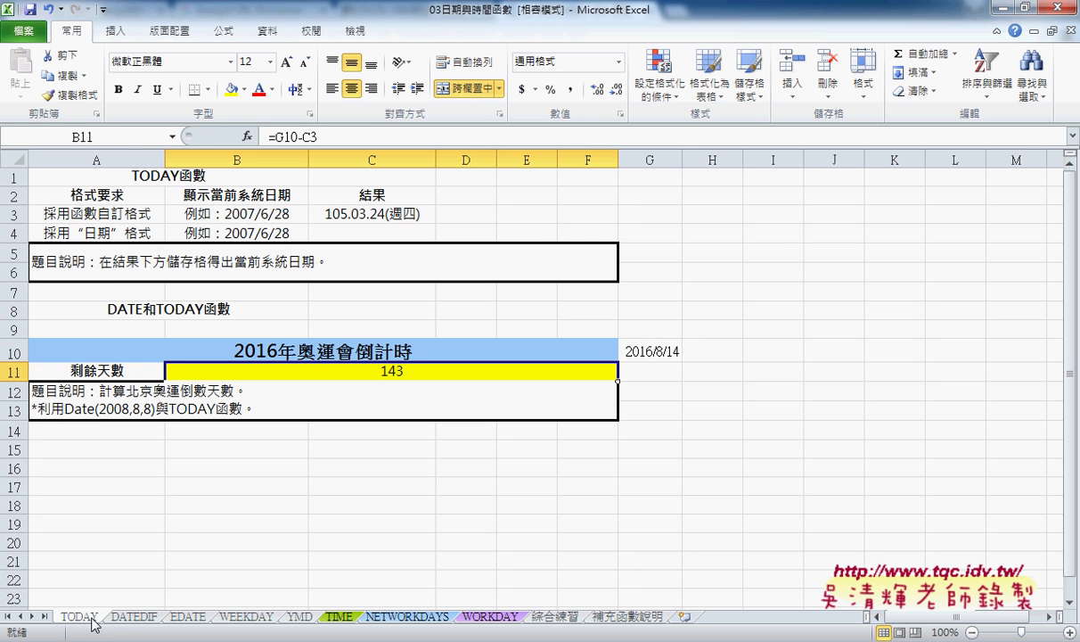